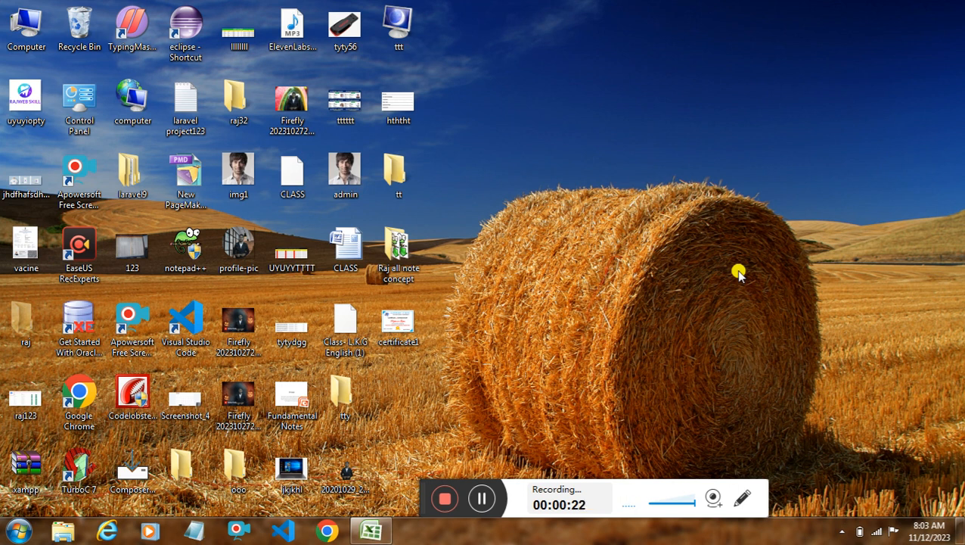
Step: Switch to the open Excel workbook yuyuyuyu and look over the Salary column down to the empty row below it
left_click(385, 531)
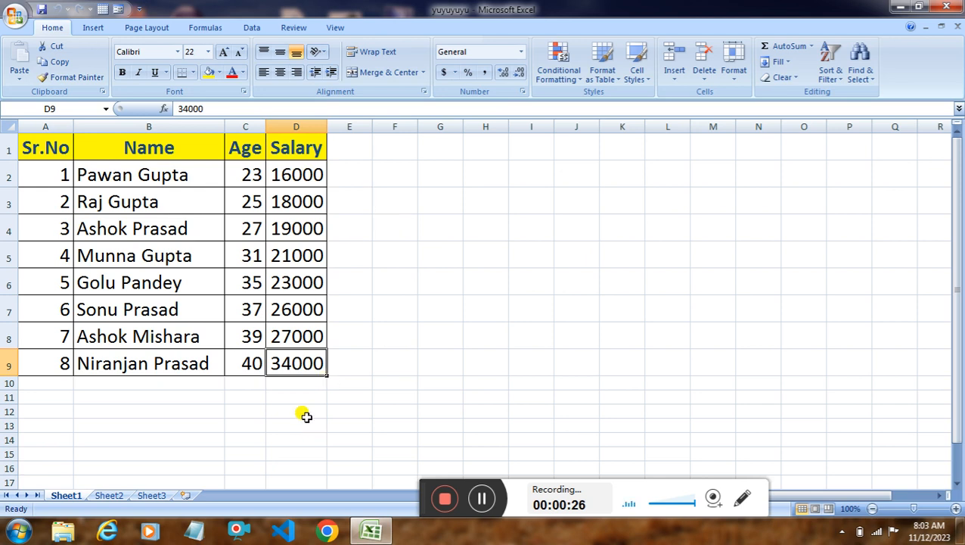
left_click(299, 388)
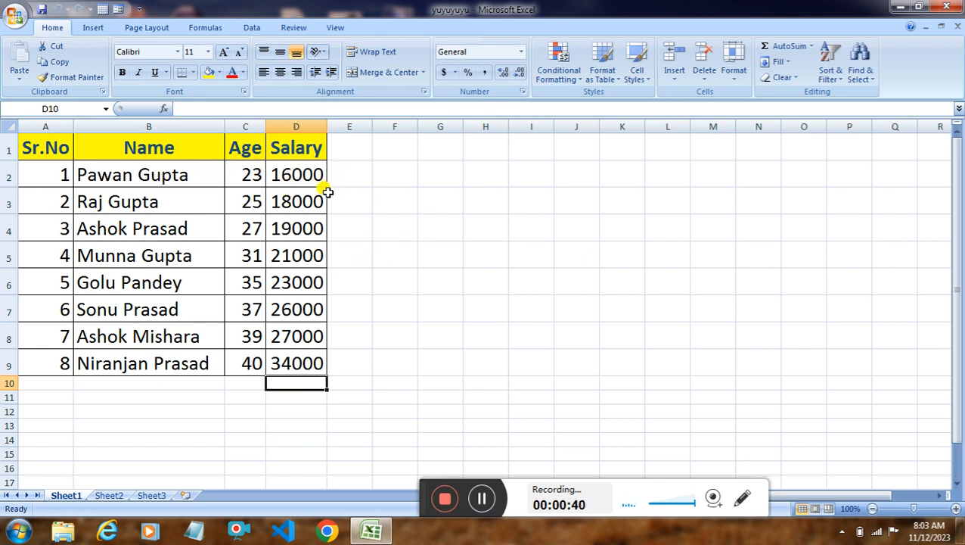
left_click(295, 173)
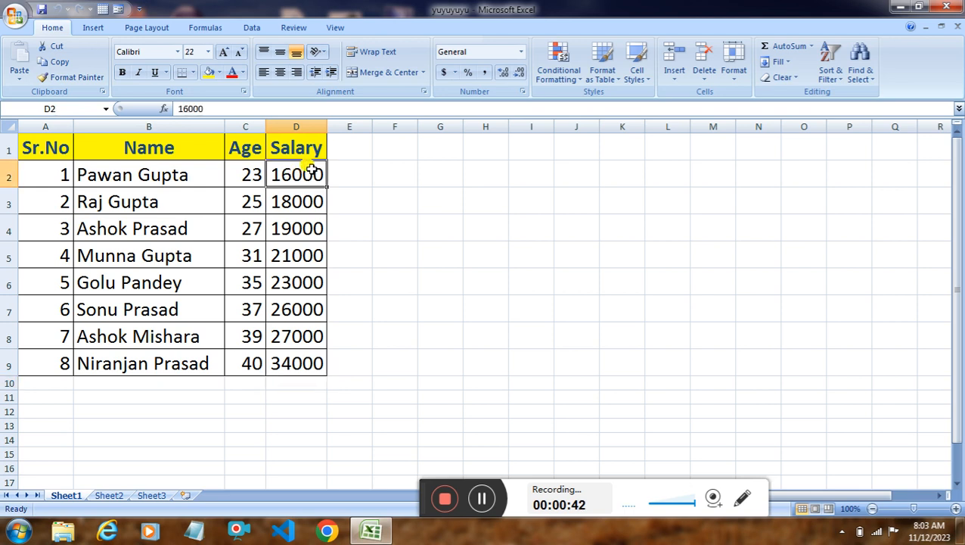
left_click(286, 362)
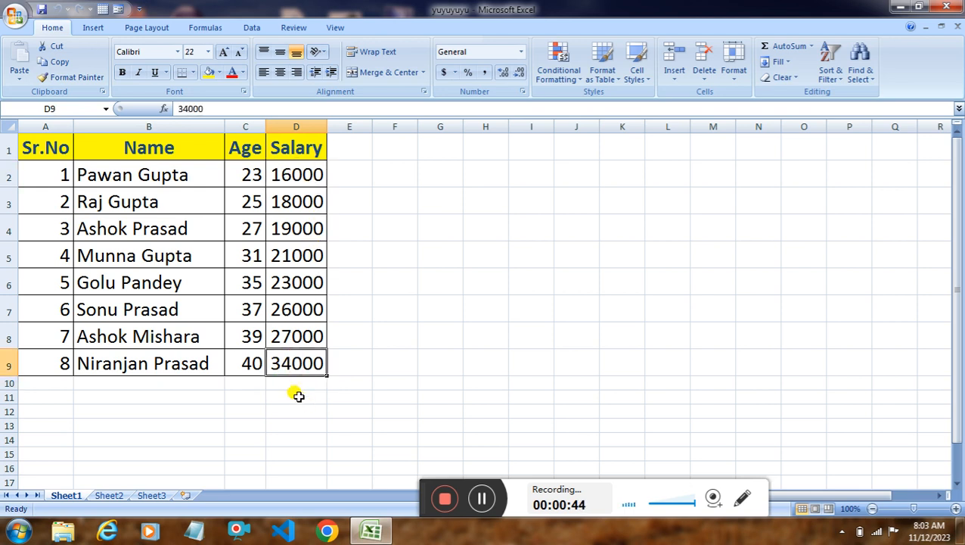
left_click(297, 381)
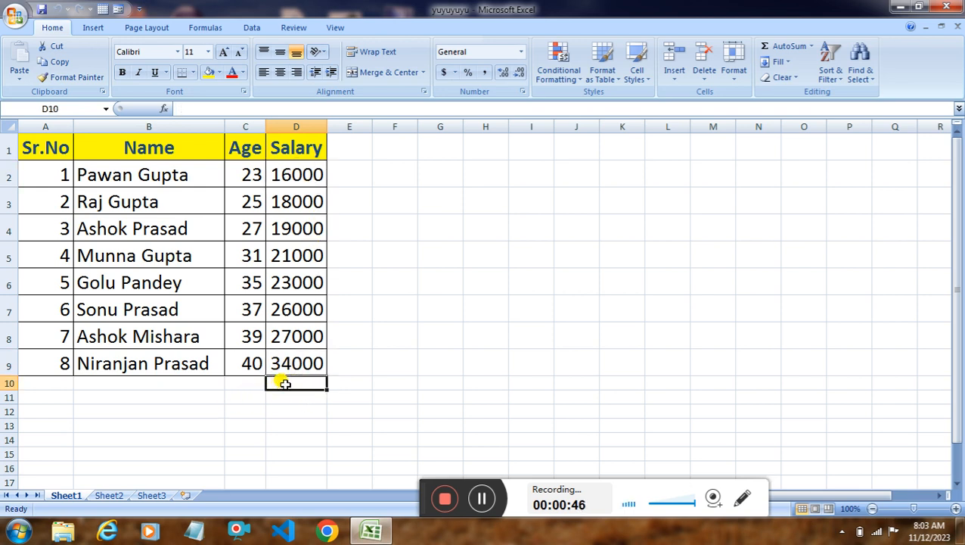
left_click(234, 387)
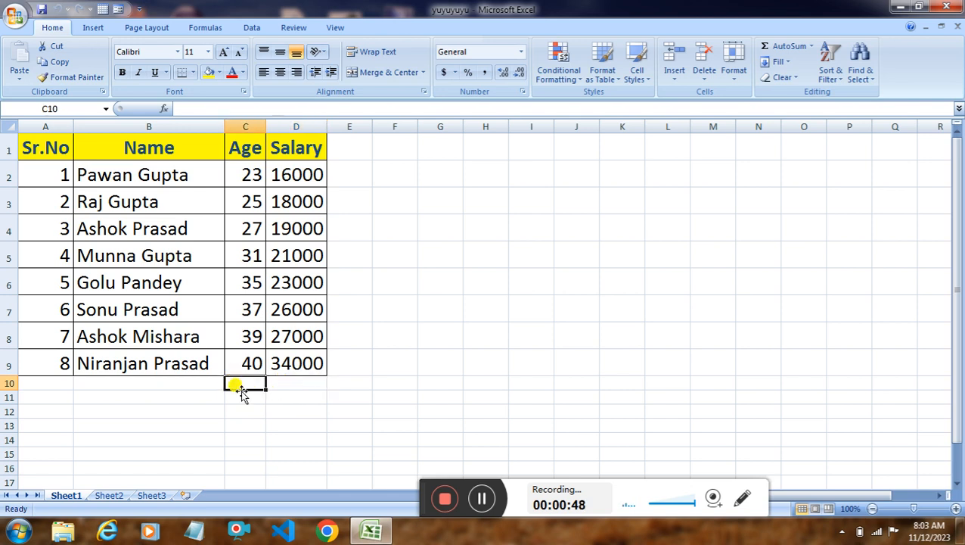
Step: Total the Salary column by entering the formula =sum(D2:D9) in cell D10
left_click(298, 382)
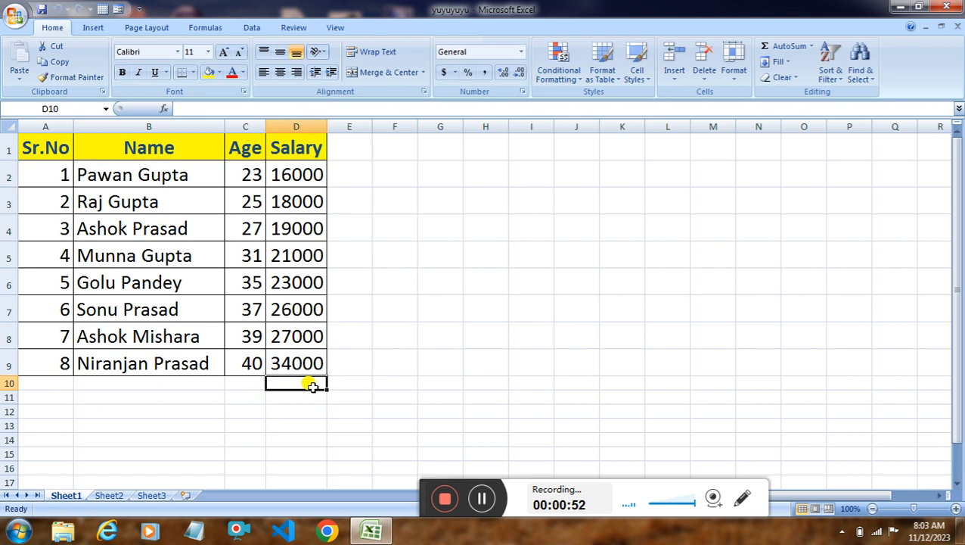
type("=")
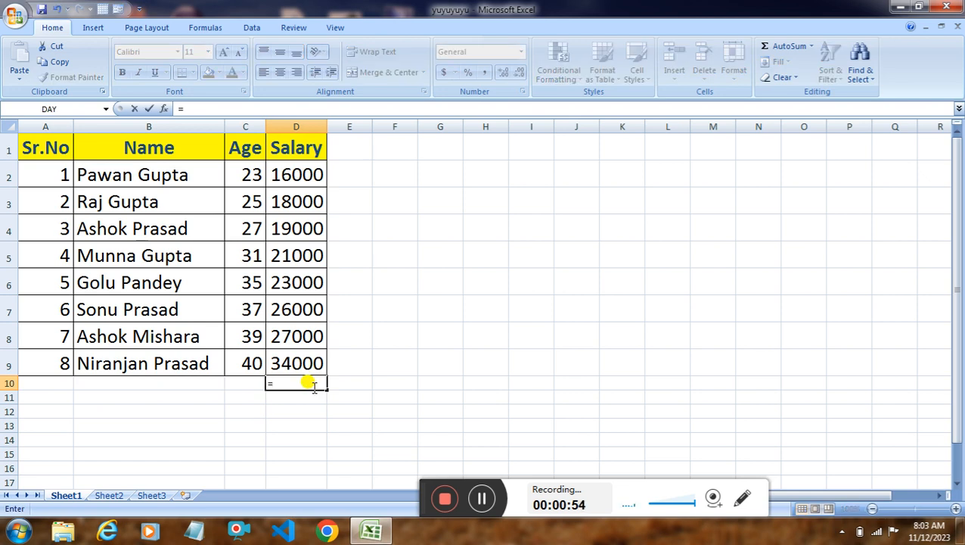
type("sum")
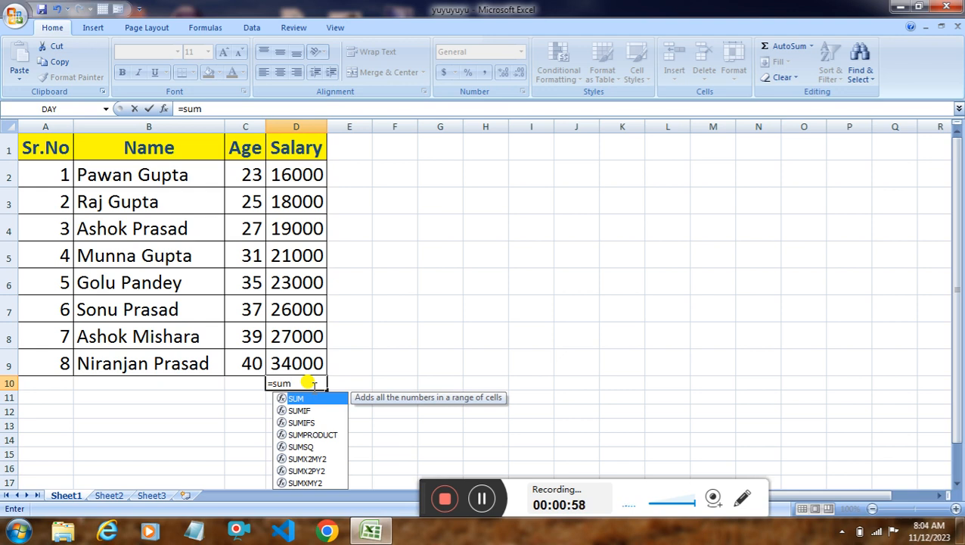
type("(")
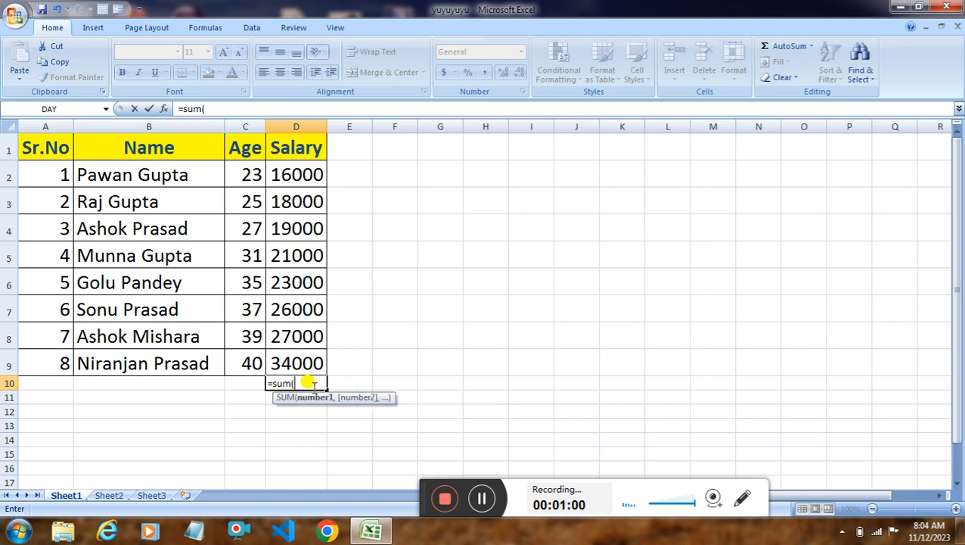
left_click(295, 174)
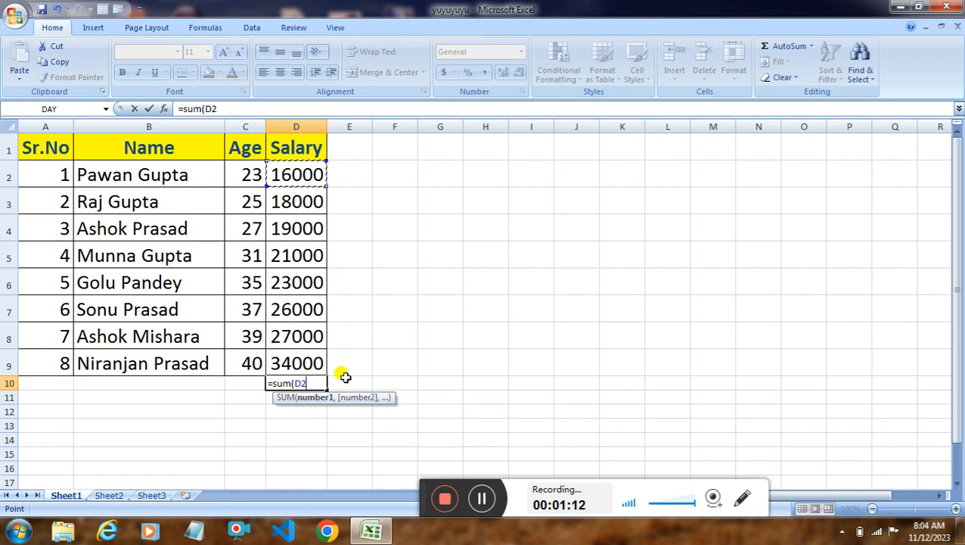
left_click(295, 363, "shift")
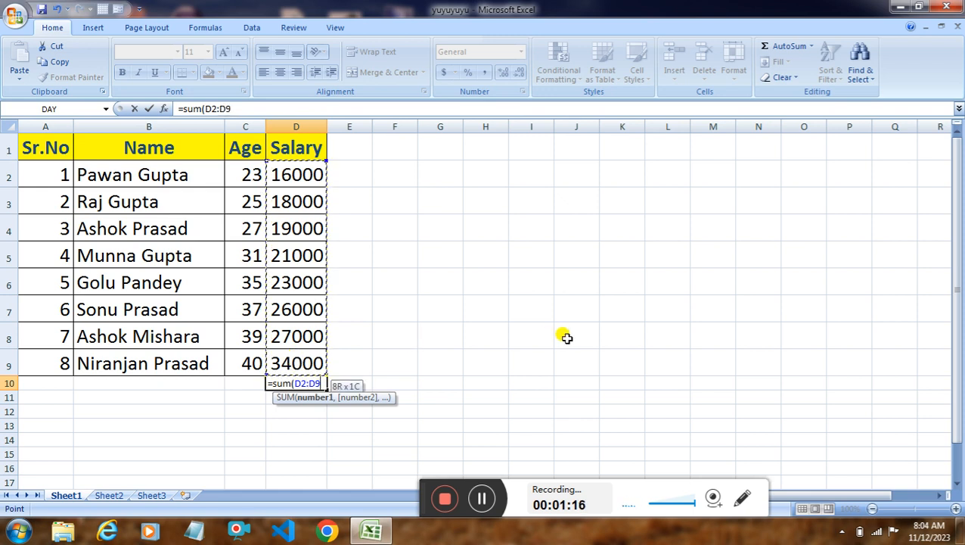
type(")")
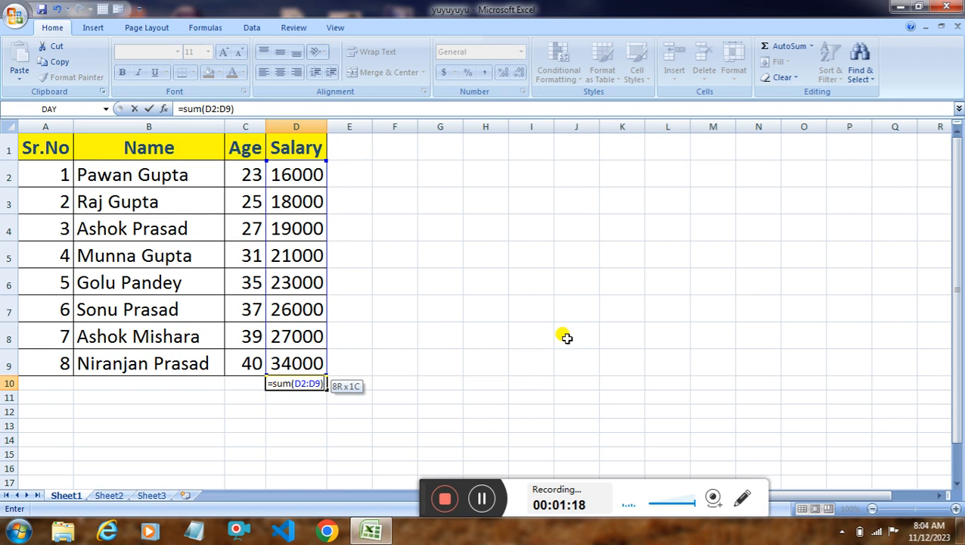
key("Return")
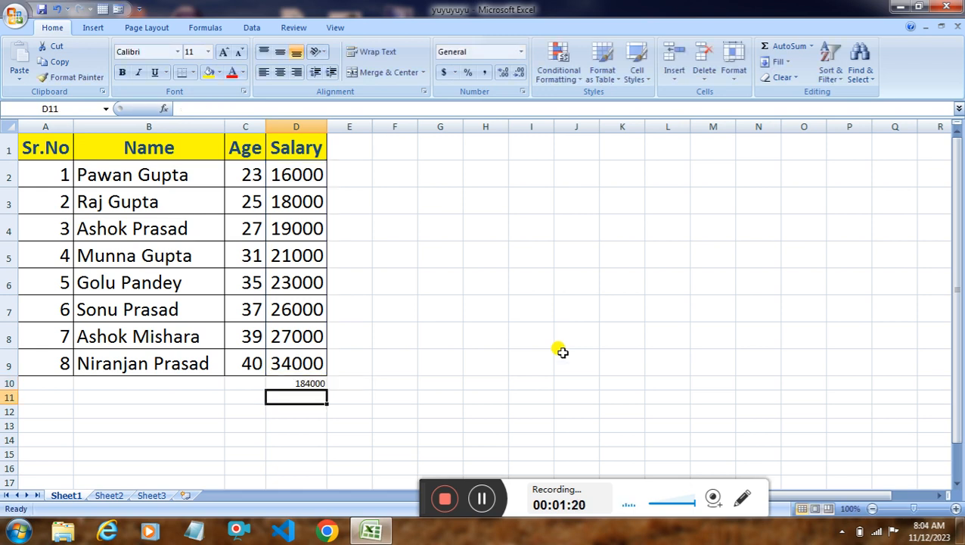
Step: Set the font size of the salary total in cell D10 to 20
left_click(303, 383)
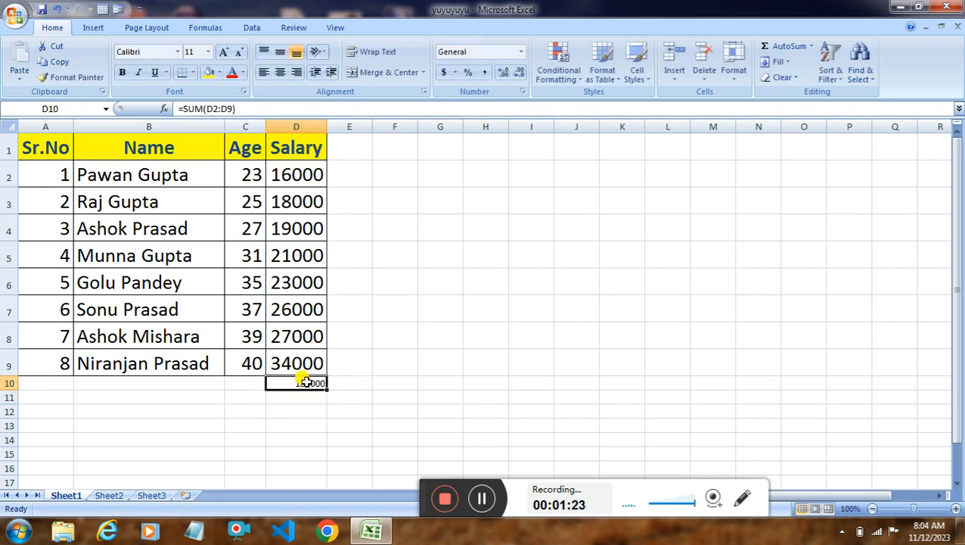
left_click(206, 53)
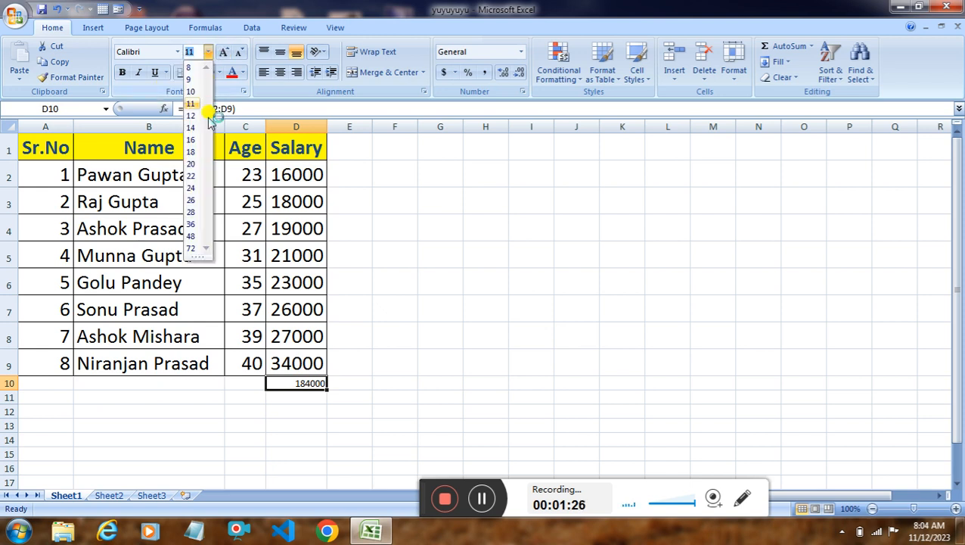
left_click(193, 164)
left_click(414, 405)
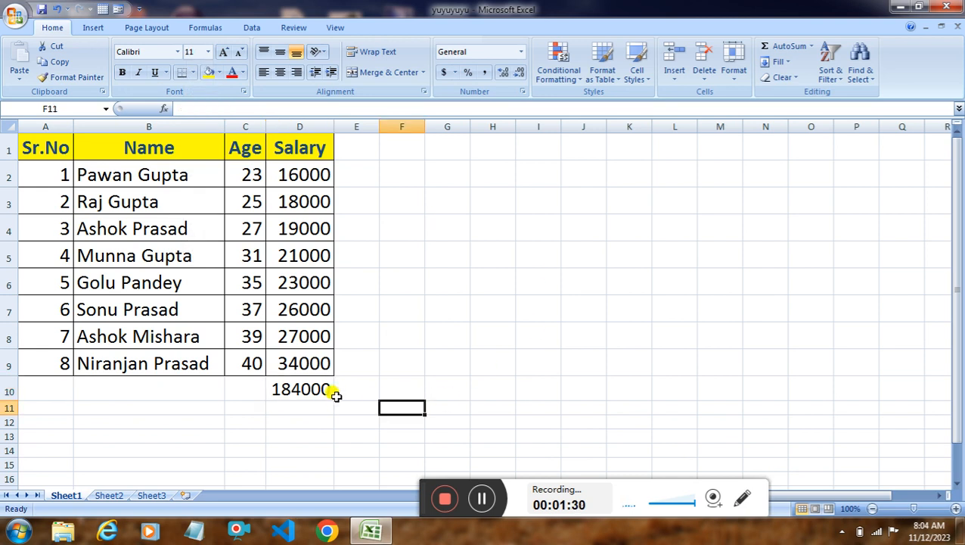
left_click(291, 391)
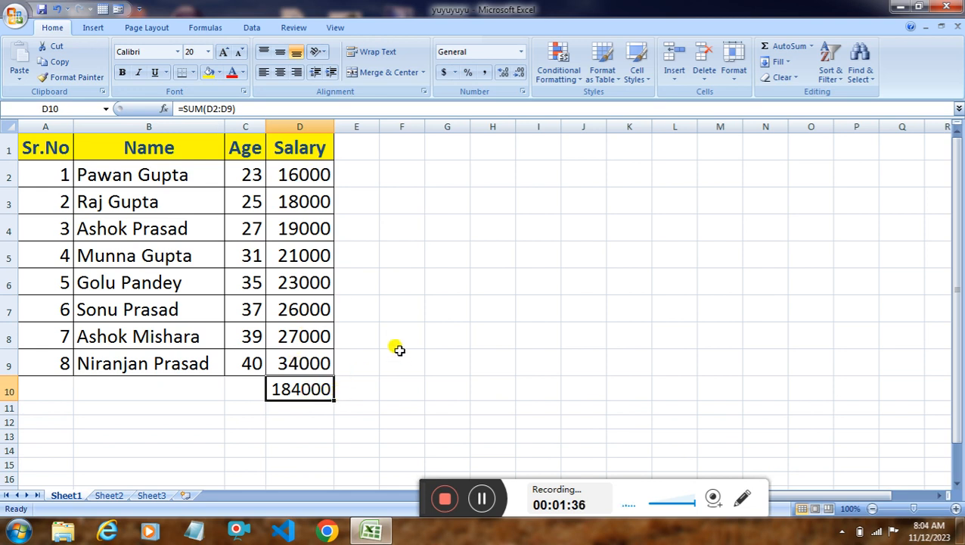
left_click(403, 326)
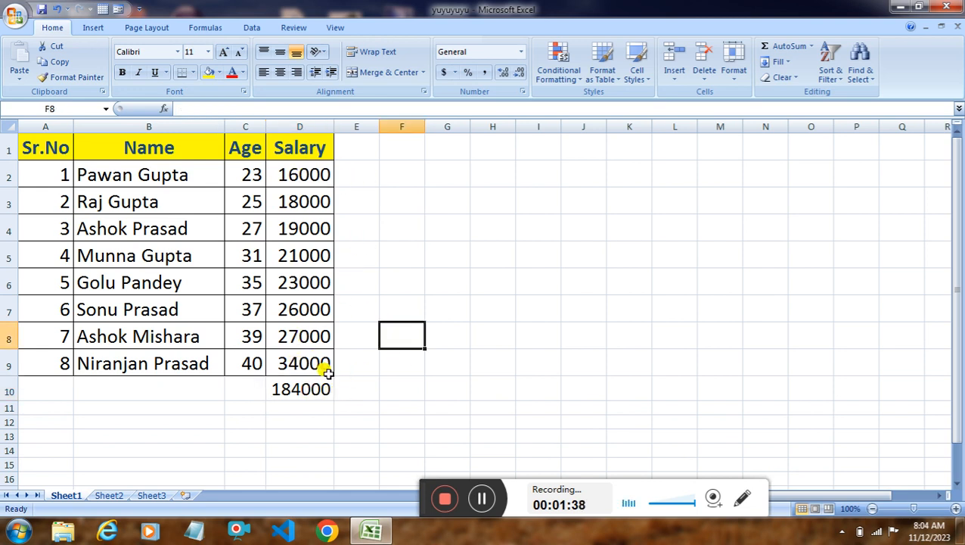
Step: Widen column E to about twice its width and enter the formula =average(D2:D9) in cell E10
left_click(355, 386)
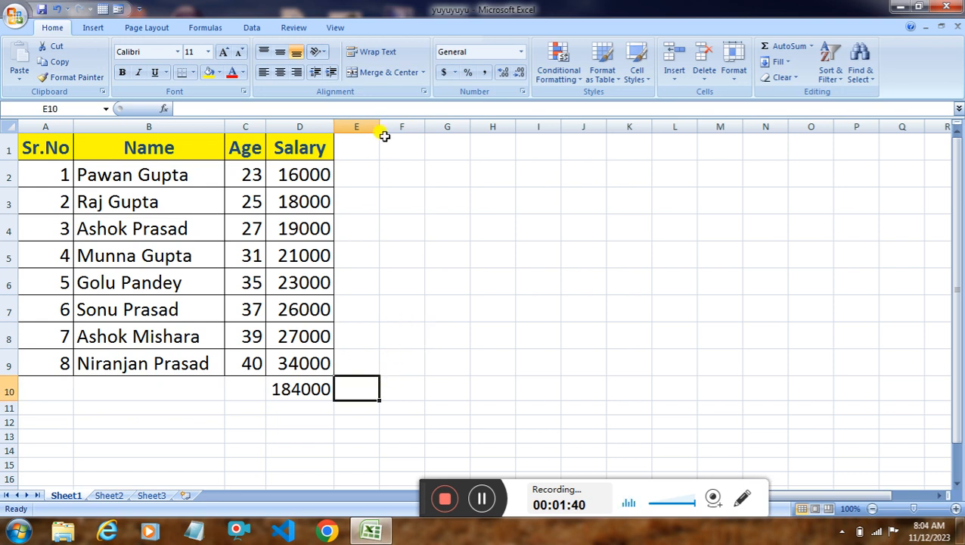
left_click_drag(379, 125, 426, 124)
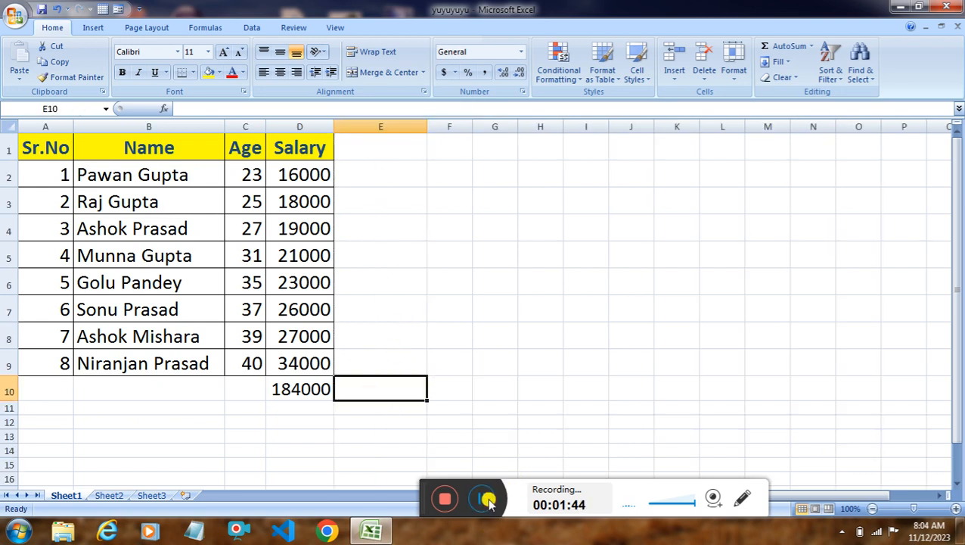
type("=")
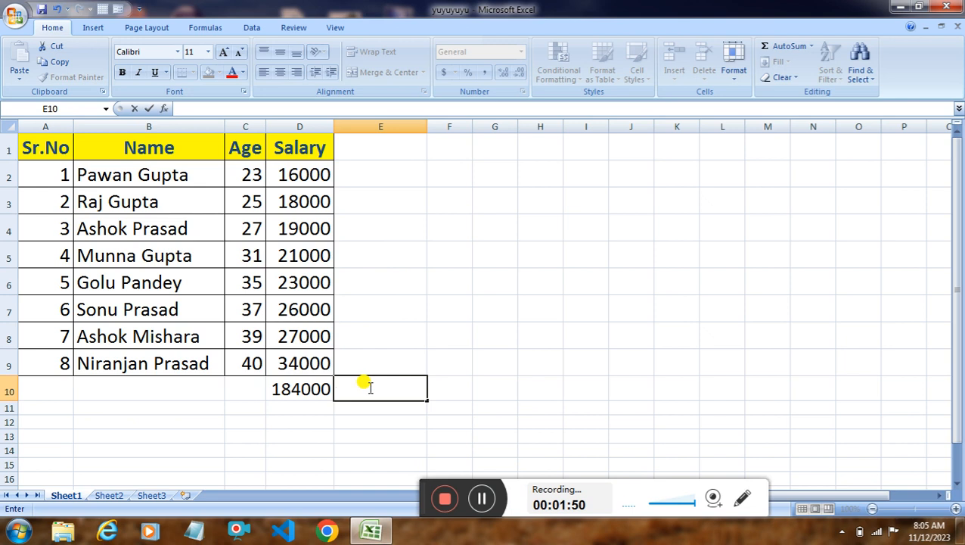
type("=avv")
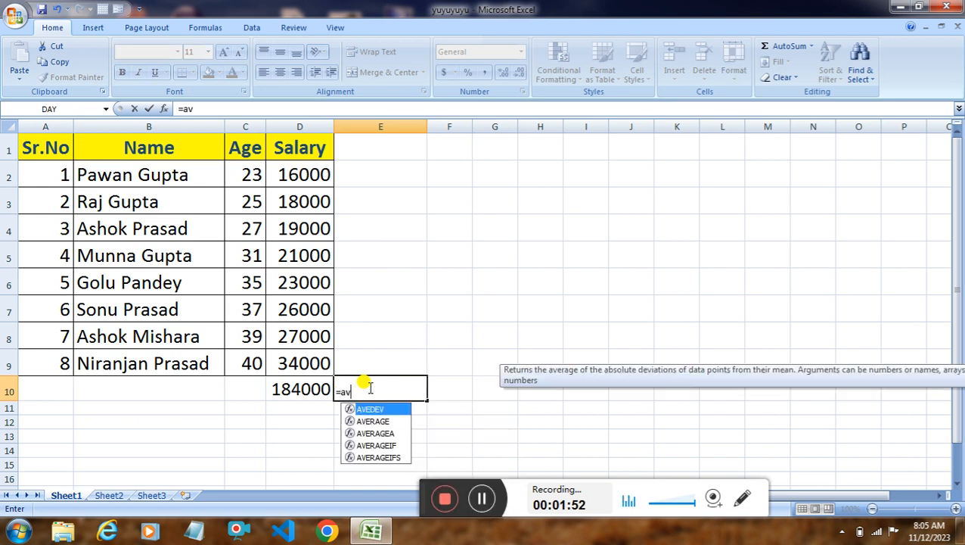
key("BackSpace")
type("erage")
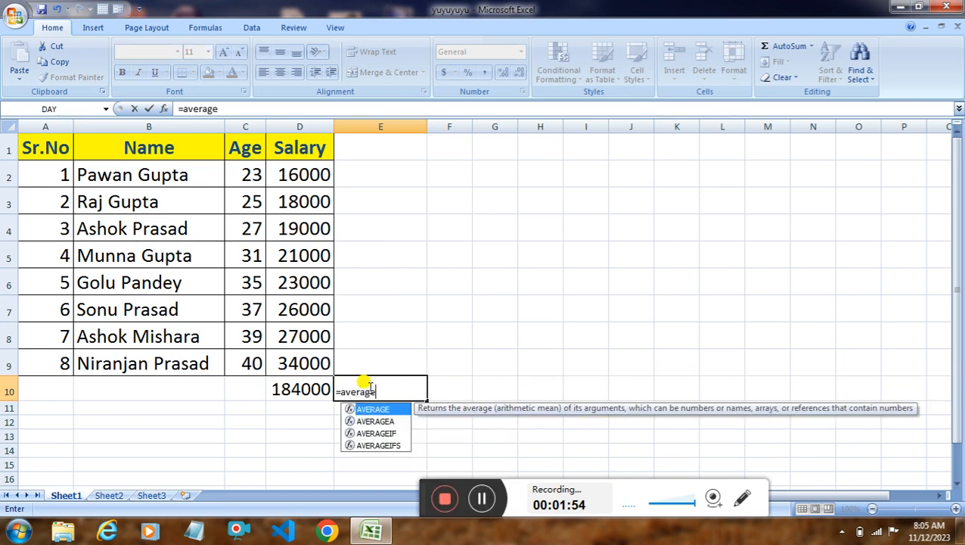
type("(")
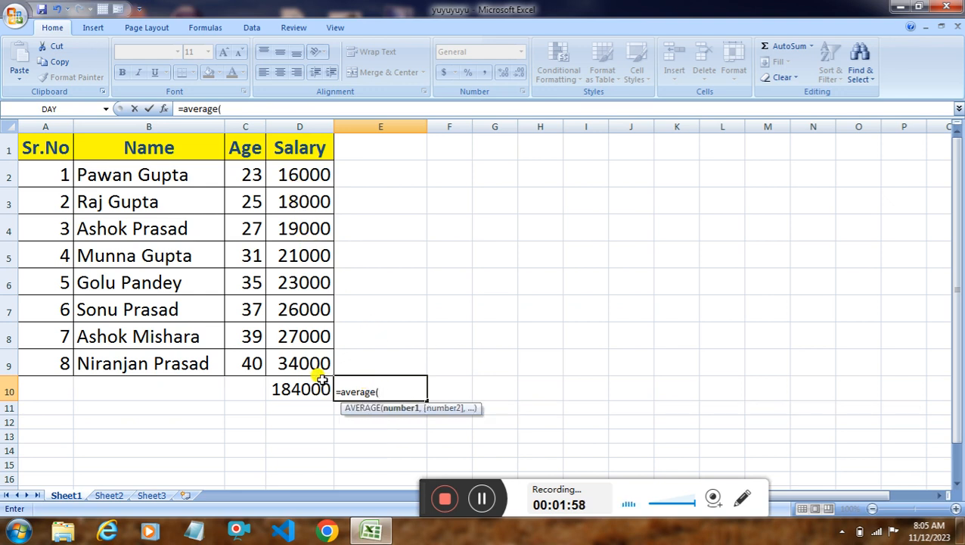
left_click(310, 175)
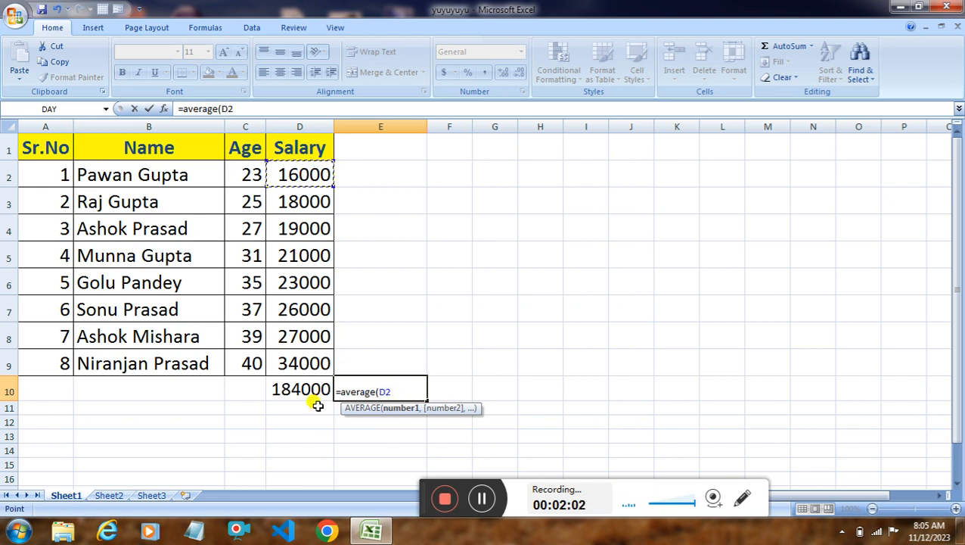
left_click(308, 362, "shift")
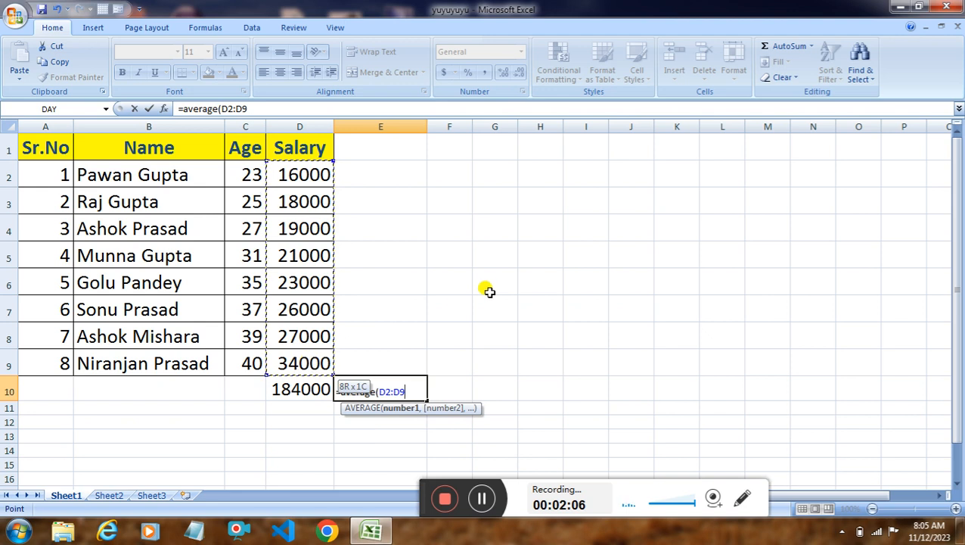
type(")")
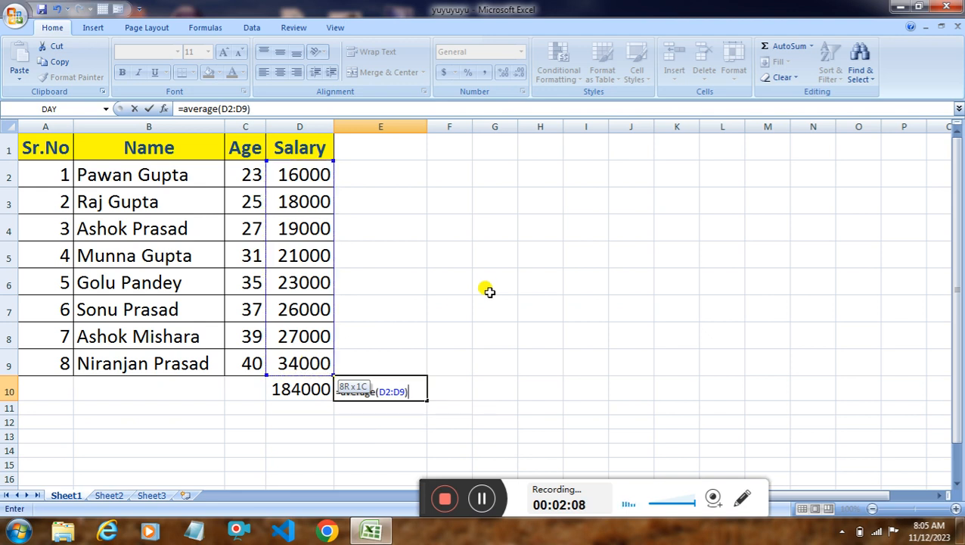
key("Return")
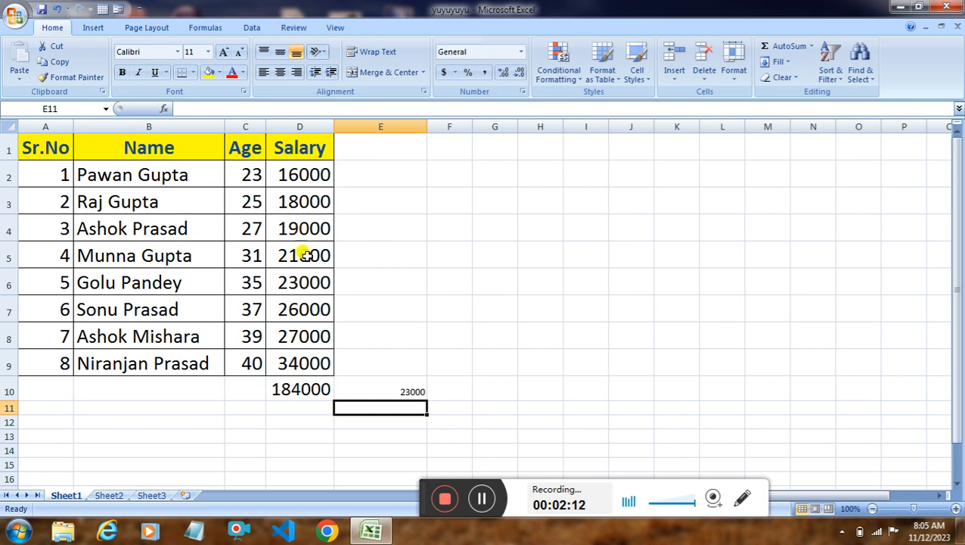
Step: Set the font size of the average salary in cell E10 to 20
left_click(422, 390)
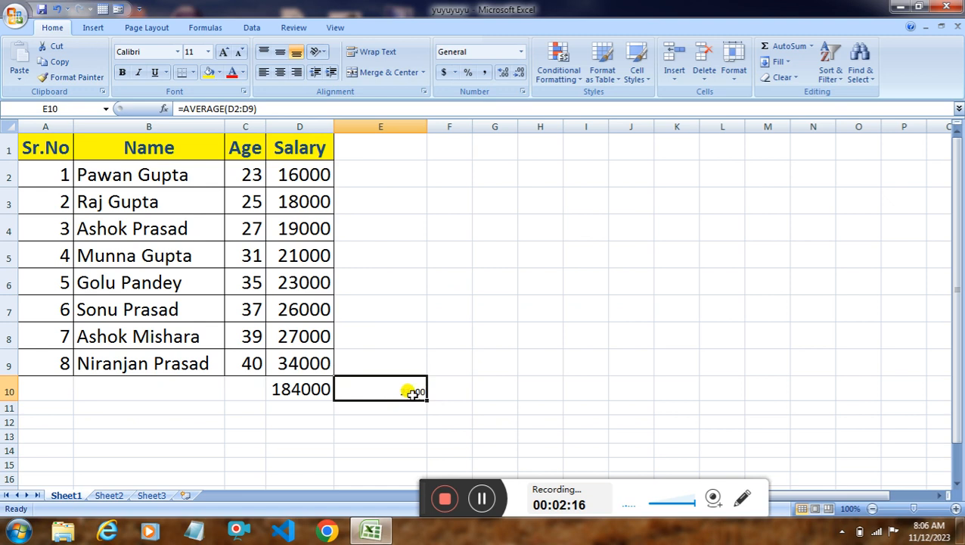
left_click(208, 51)
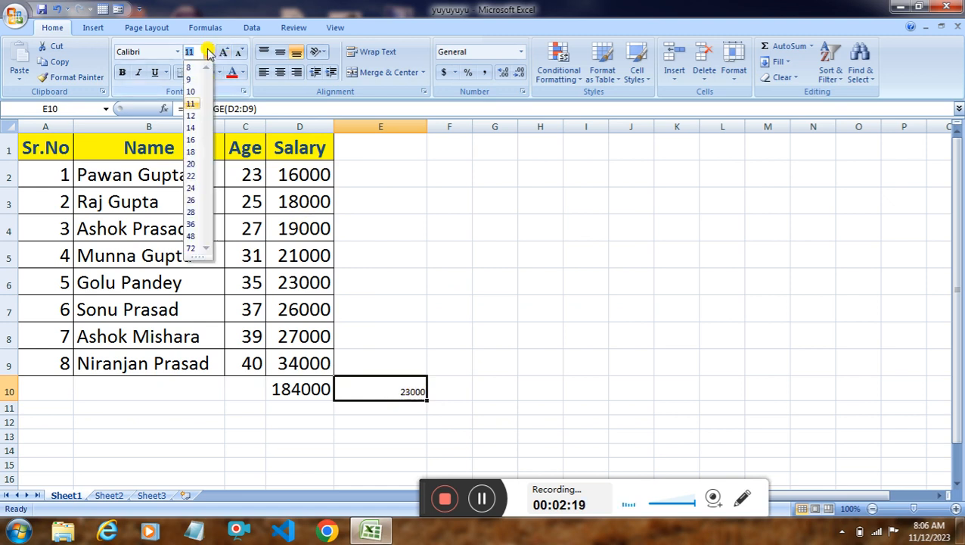
left_click(191, 164)
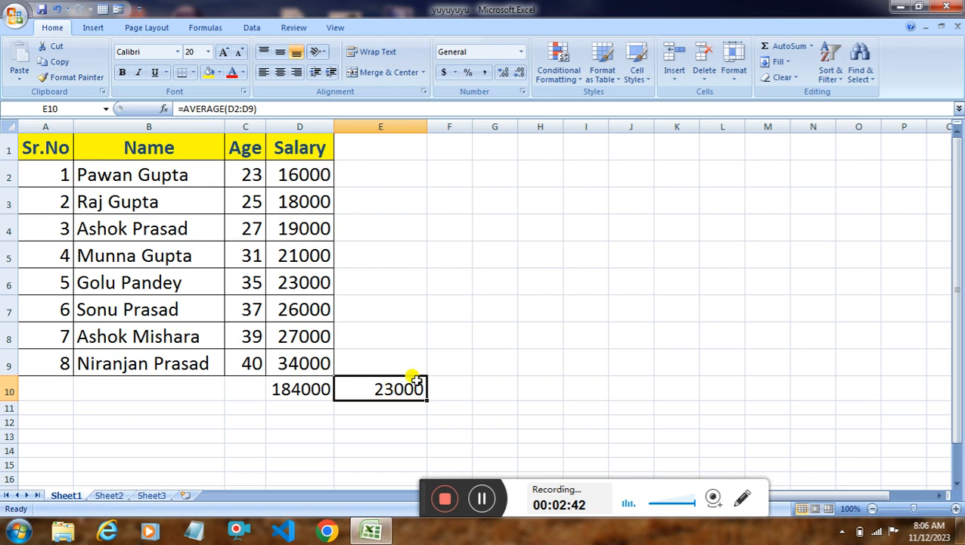
left_click(486, 387)
left_click(445, 387)
left_click(490, 388)
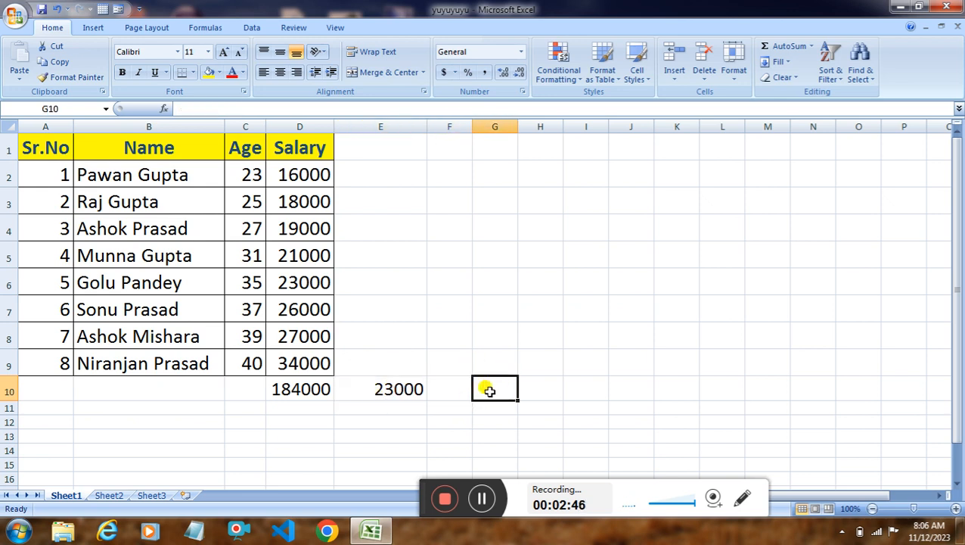
left_click(436, 388)
left_click(493, 388)
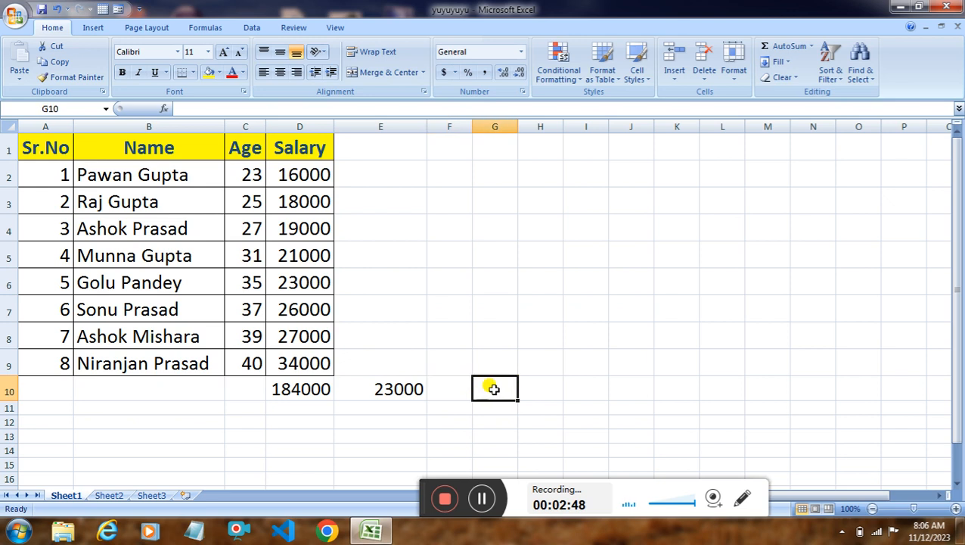
left_click(378, 362)
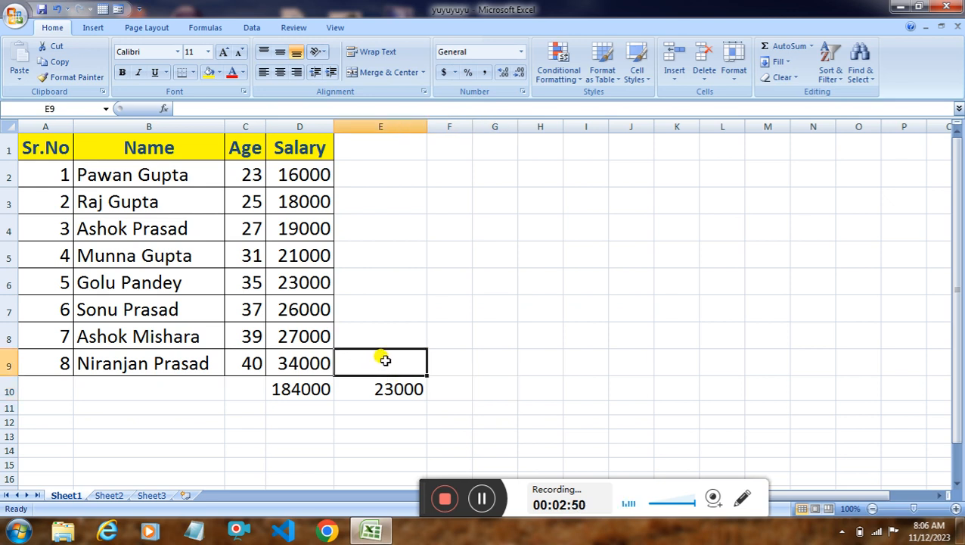
Step: Enter the labels Average of Salary in cell E9 and Total in cell C10, and widen column C to nearly twice its width
type("Average of Salary")
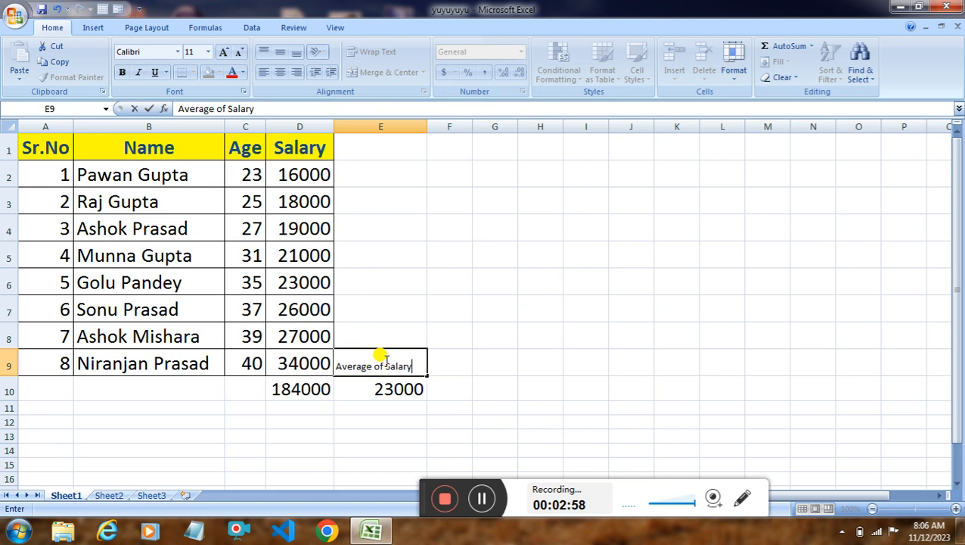
left_click(235, 389)
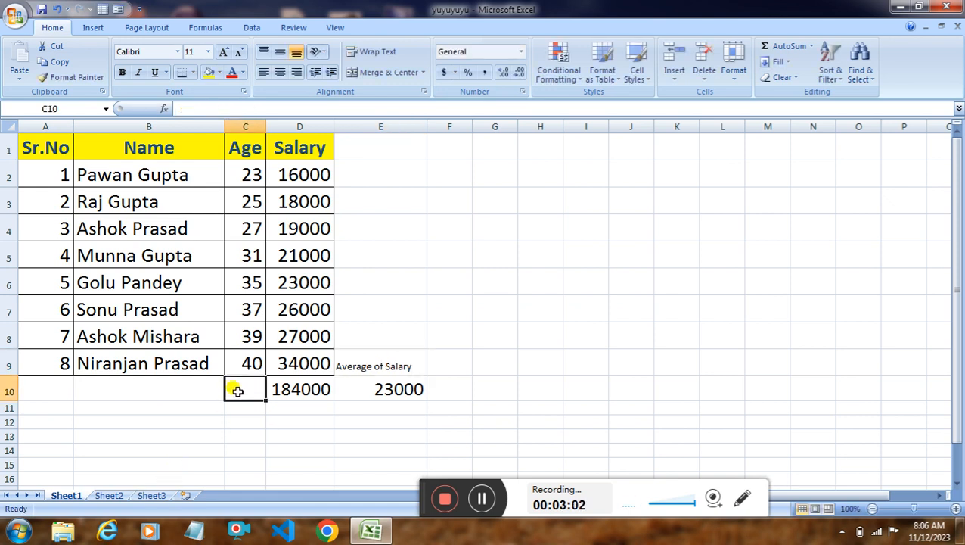
type("Total")
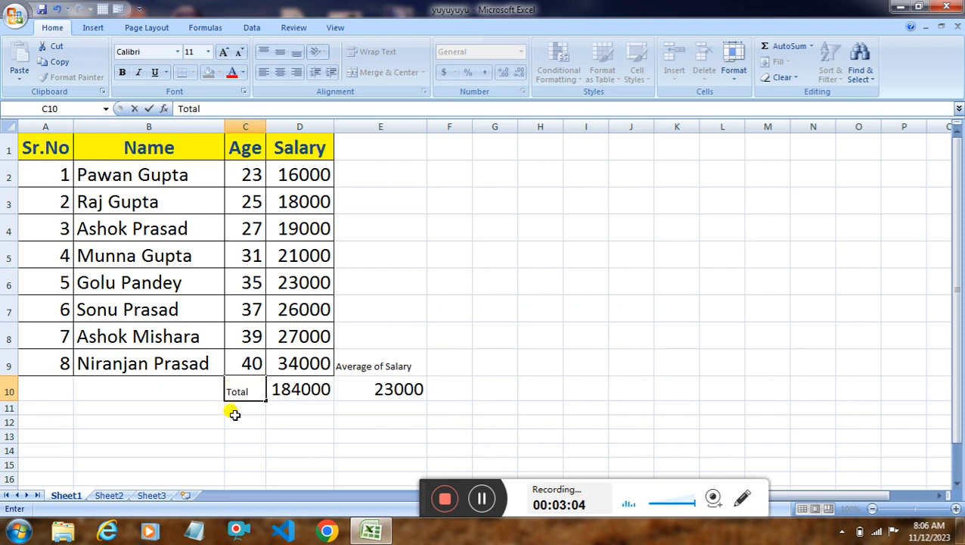
left_click(267, 126)
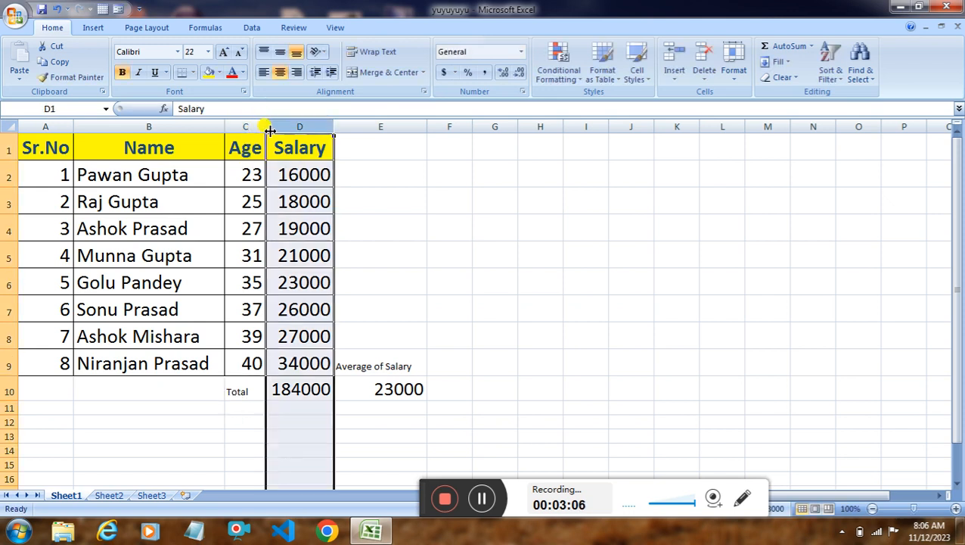
left_click_drag(267, 126, 298, 127)
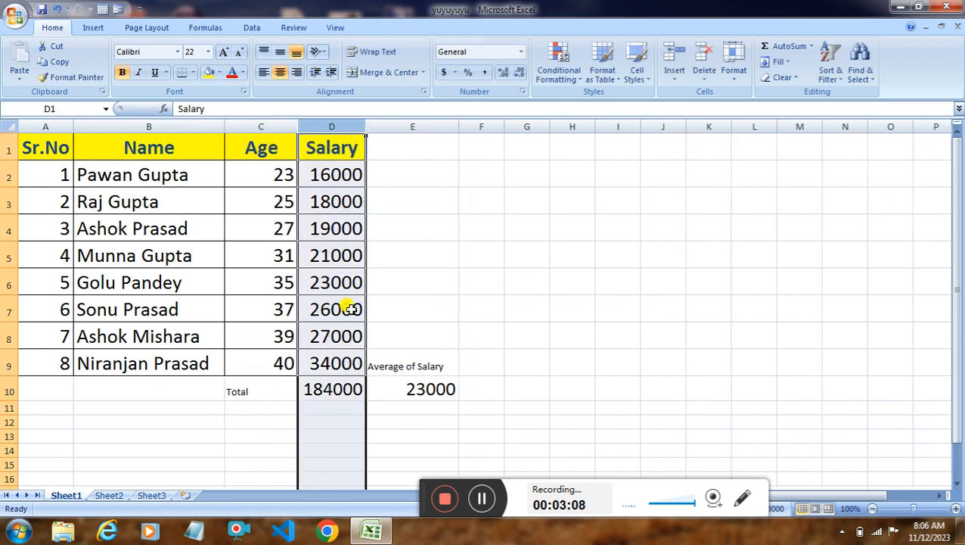
Step: Set the font size of the Average of Salary label in cell E9 to 18
left_click(387, 354)
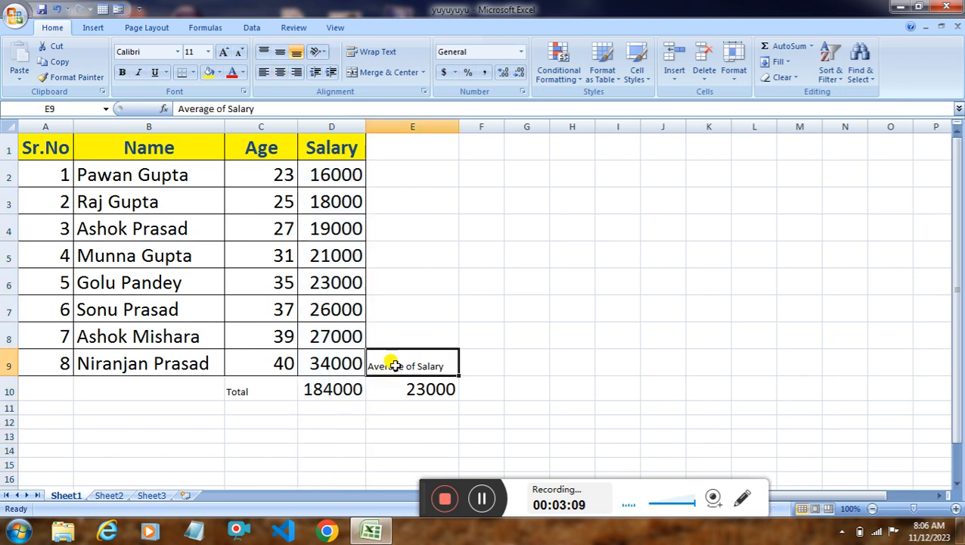
left_click(207, 52)
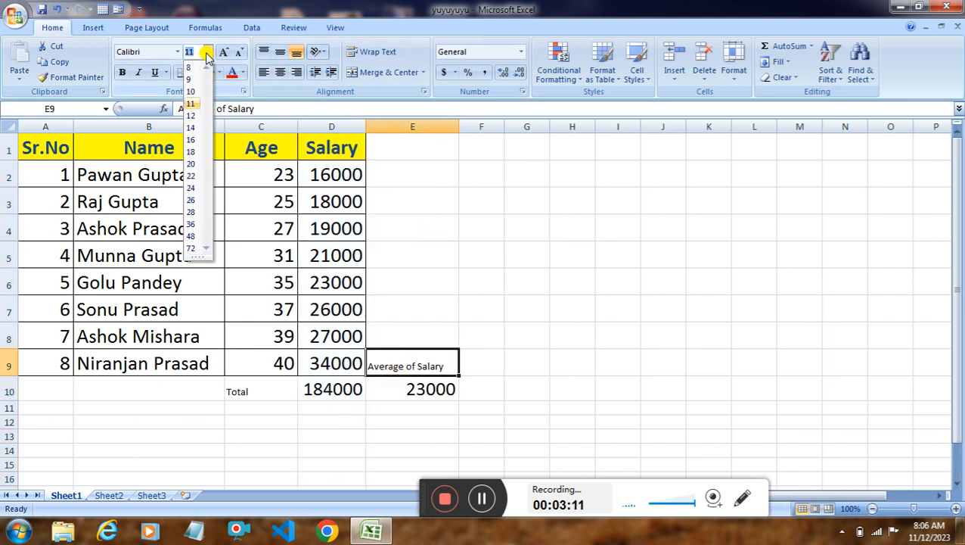
left_click(193, 153)
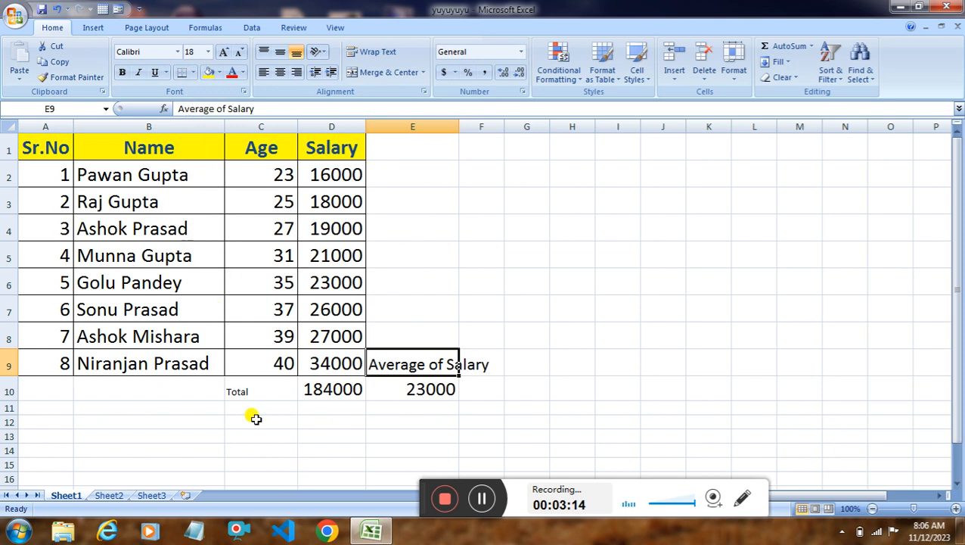
Step: Format the Total label in cell C10 as bold with font size 22
left_click(246, 389)
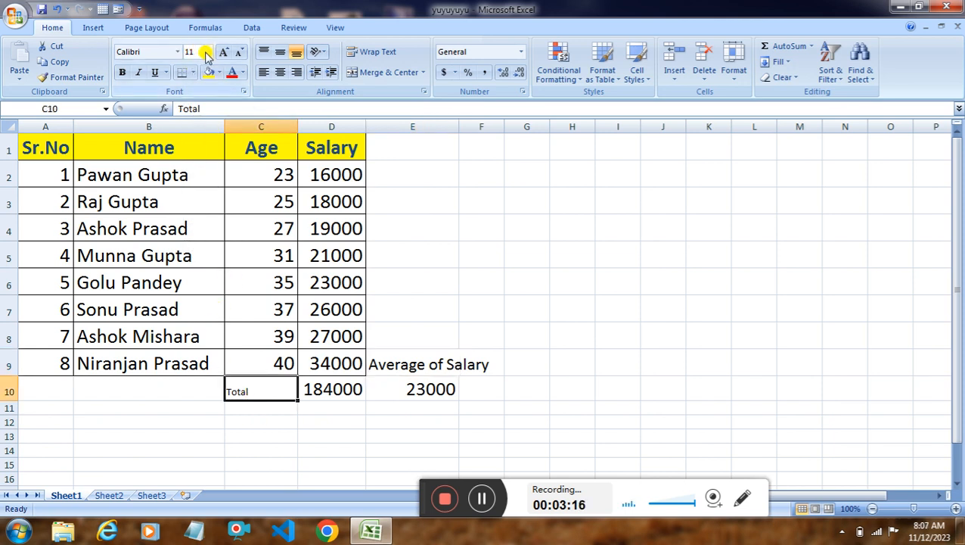
left_click(207, 54)
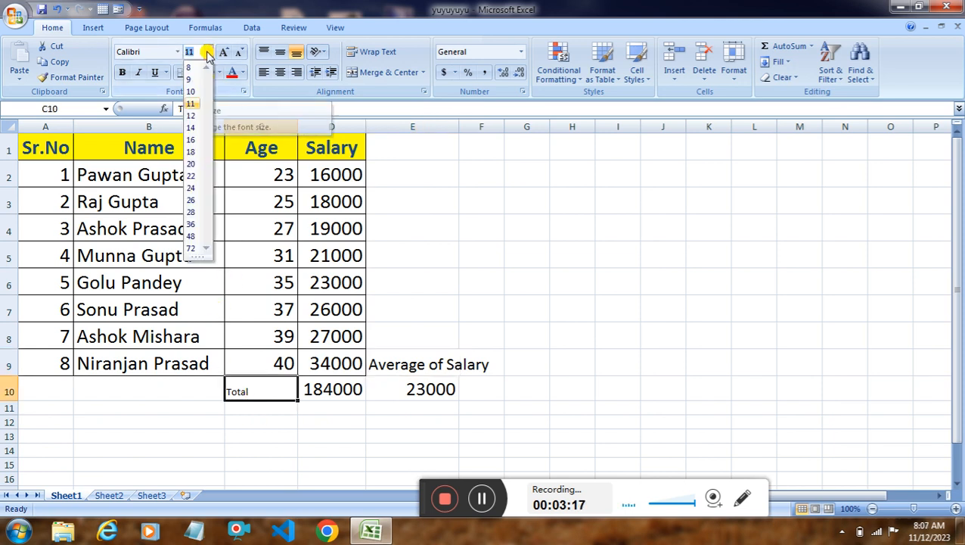
left_click(192, 176)
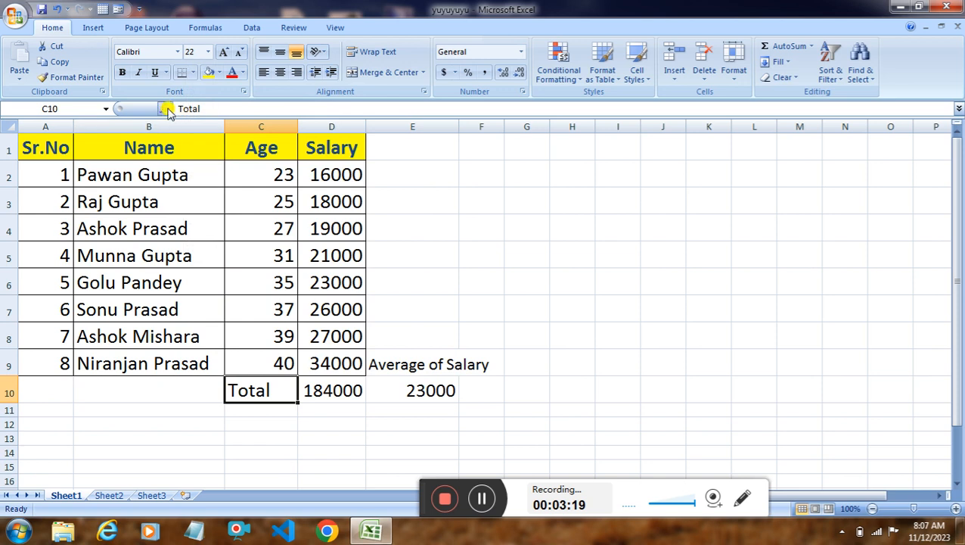
left_click(125, 73)
Step: Widen column E until the Average of Salary label in cell E9 fits, and make that label bold
left_click(454, 365)
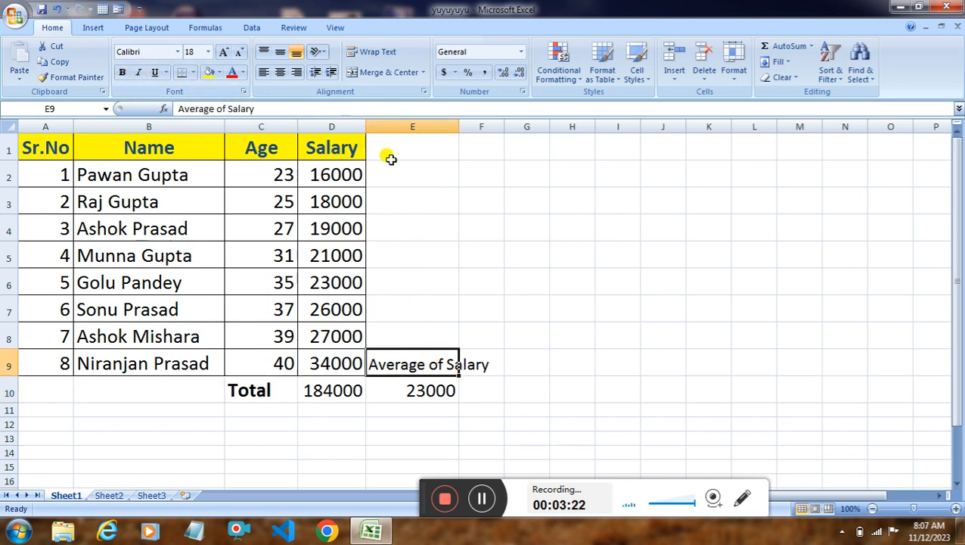
left_click_drag(458, 128, 497, 133)
left_click(123, 76)
Step: Make the average in cell E10 and the salary total in cell D10 bold
left_click(560, 389)
left_click(467, 389)
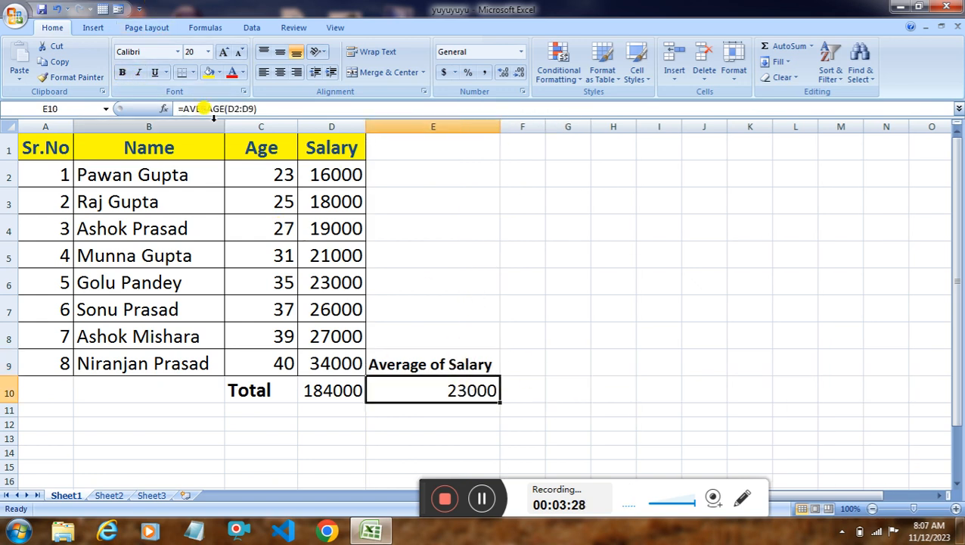
left_click(125, 76)
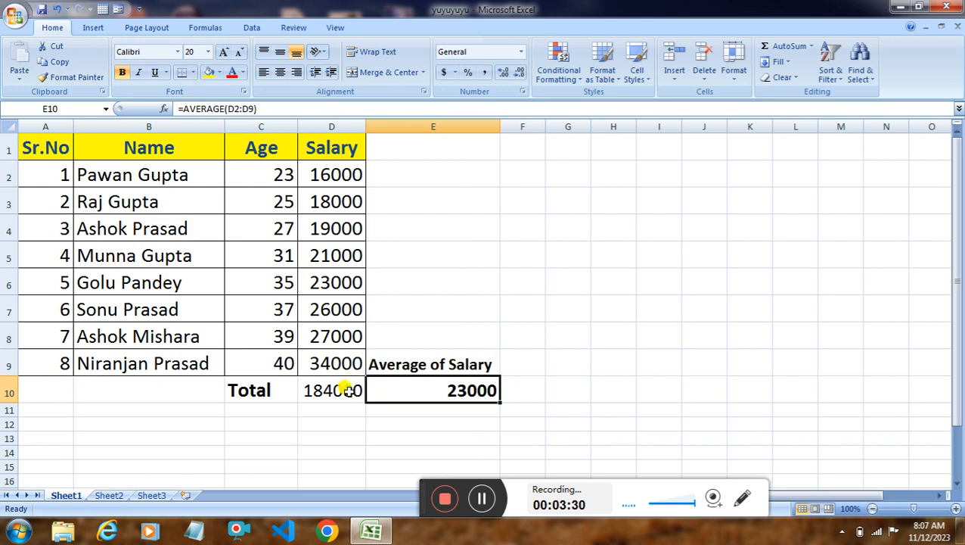
left_click(350, 390)
left_click(122, 72)
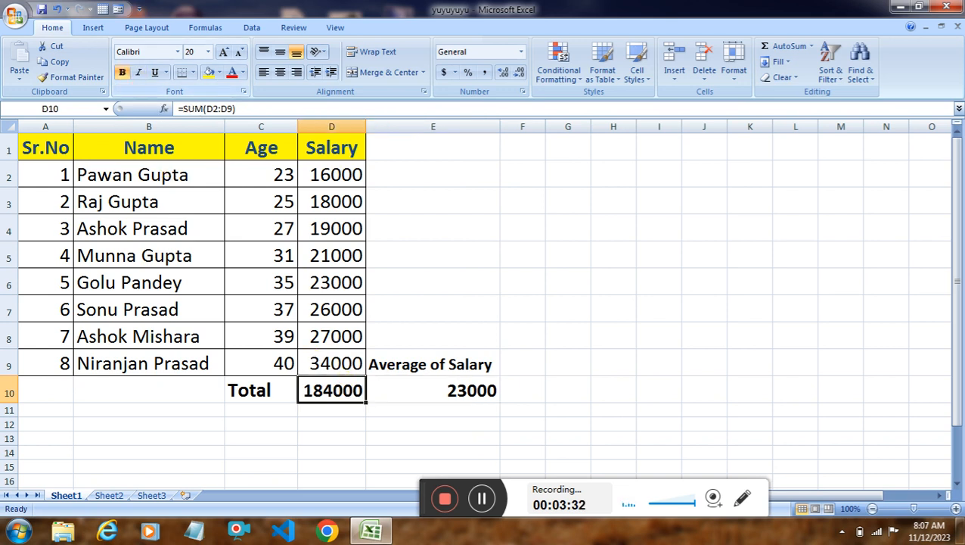
left_click(428, 364)
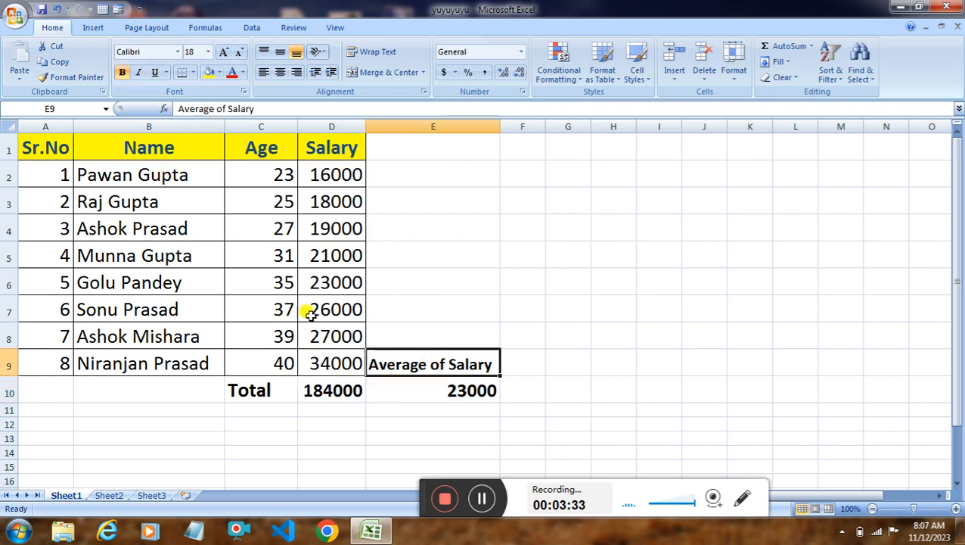
left_click(324, 393)
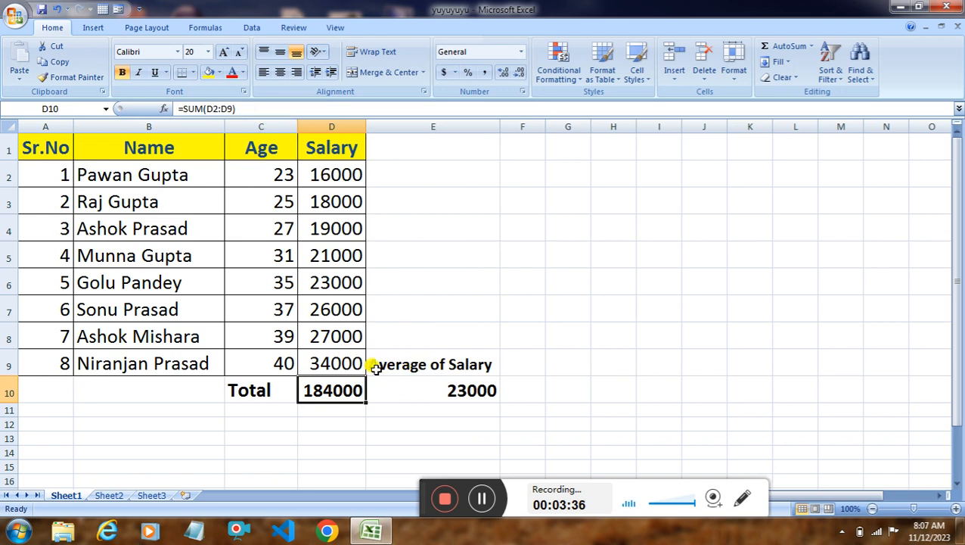
left_click(431, 363)
left_click(487, 384)
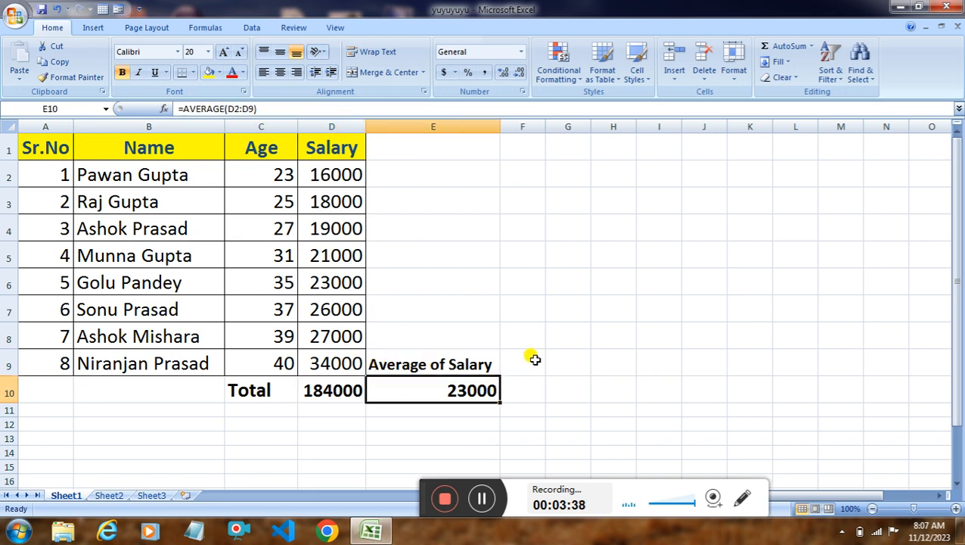
left_click(512, 396)
left_click(532, 367)
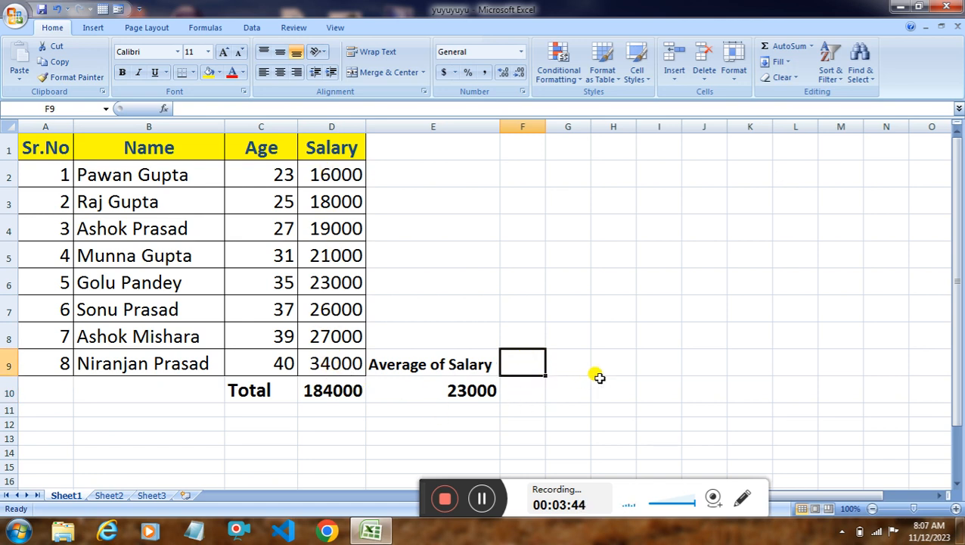
left_click(339, 408)
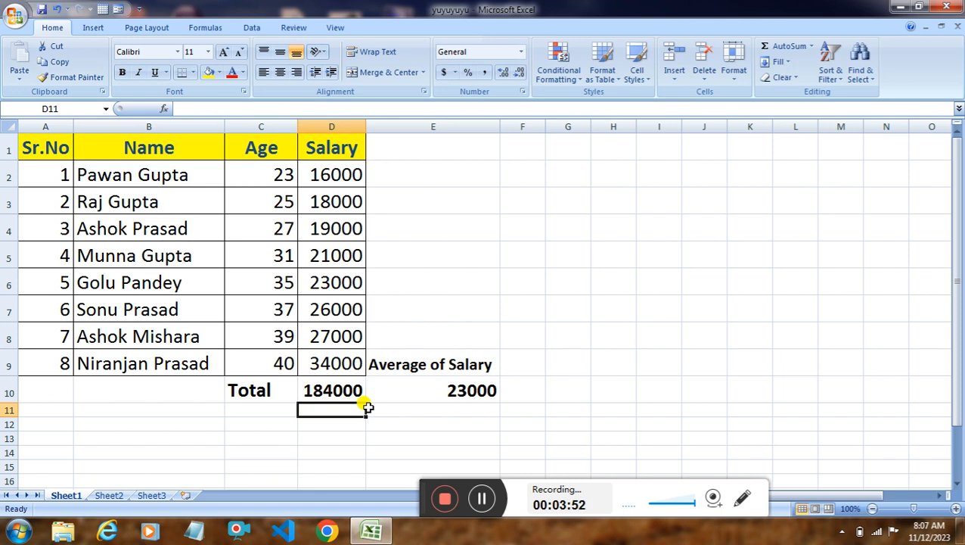
type("=")
key("BackSpace")
Step: Find the highest salary by entering the formula =max(D2:D9) in cell D12
key("Return")
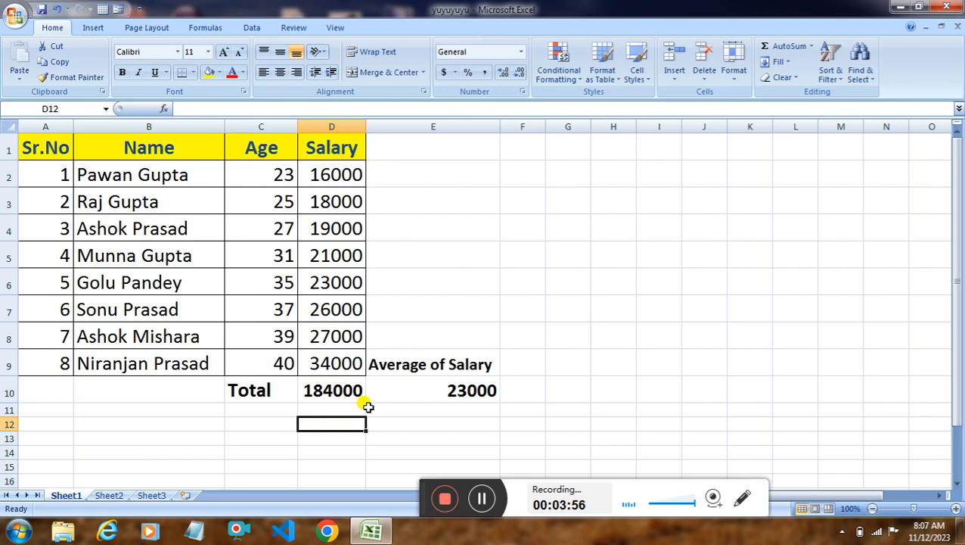
key("Up")
key("Down")
type("=")
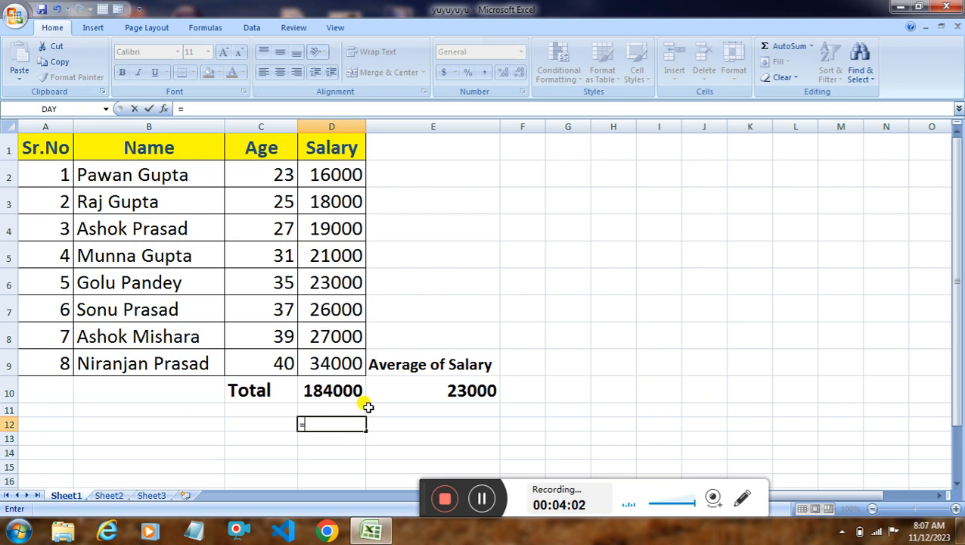
type("max")
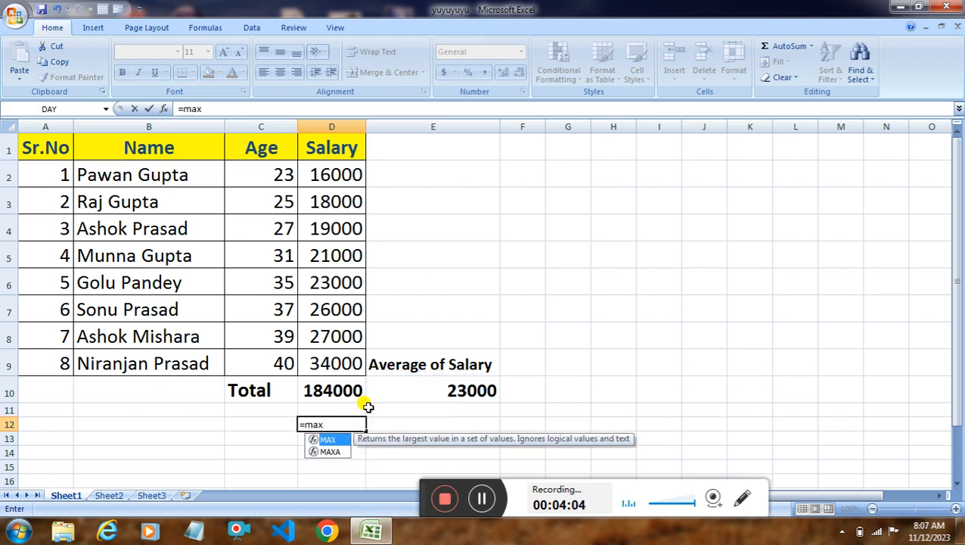
type("(")
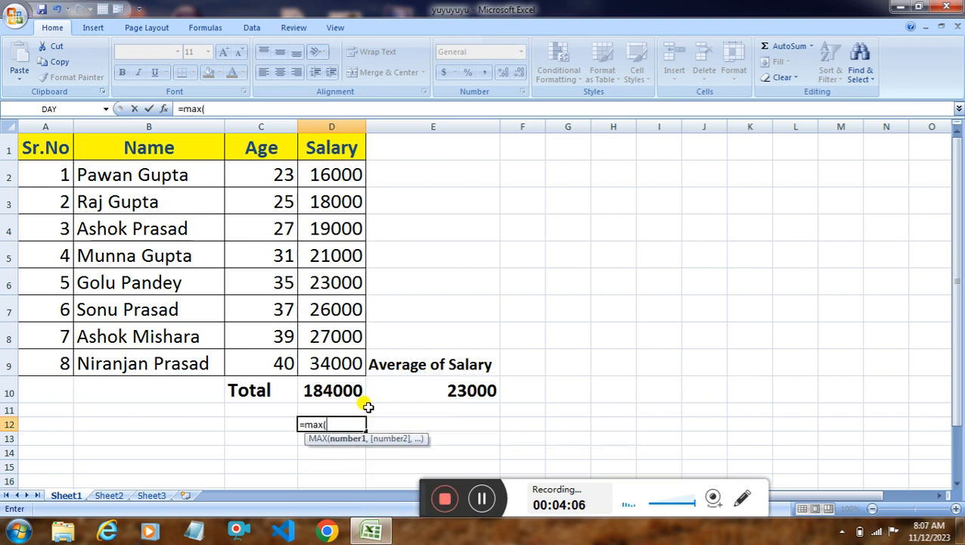
left_click(331, 175)
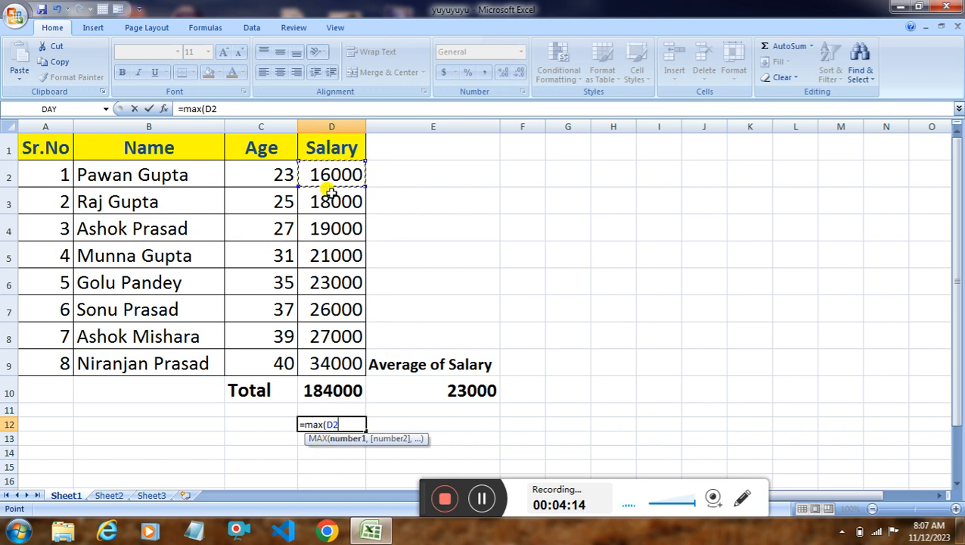
left_click(340, 364, "shift")
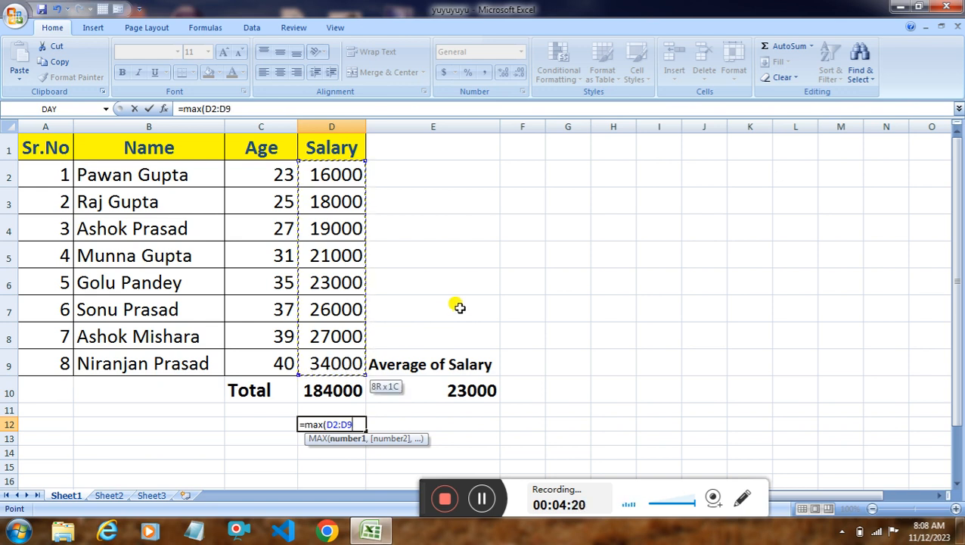
type(")")
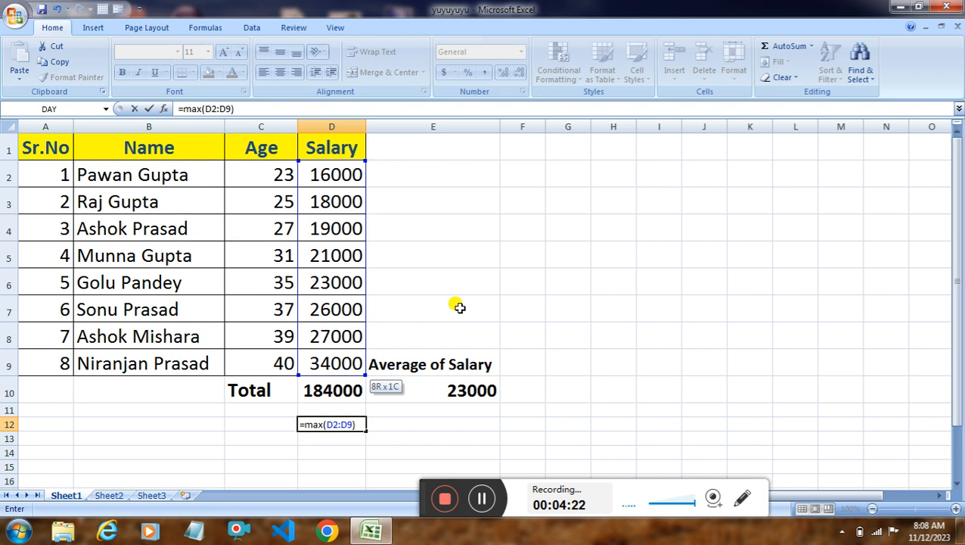
key("Return")
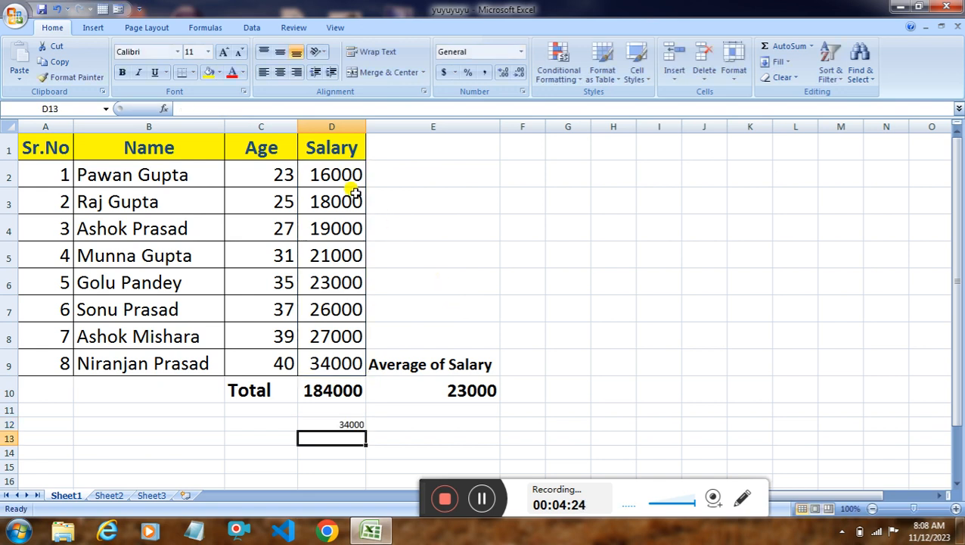
Step: Set the font size of the maximum salary value in cell D12 to 20
left_click(327, 364)
left_click(354, 424)
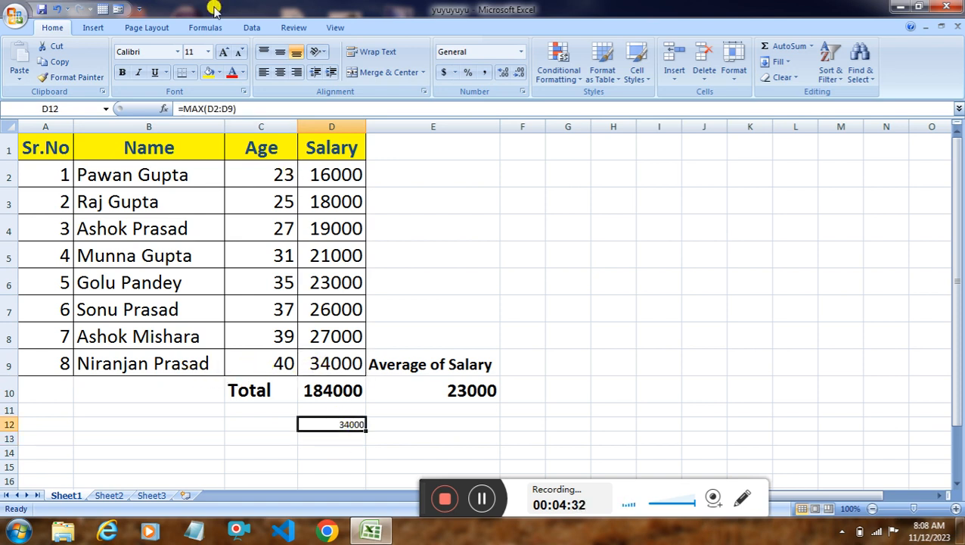
left_click(208, 51)
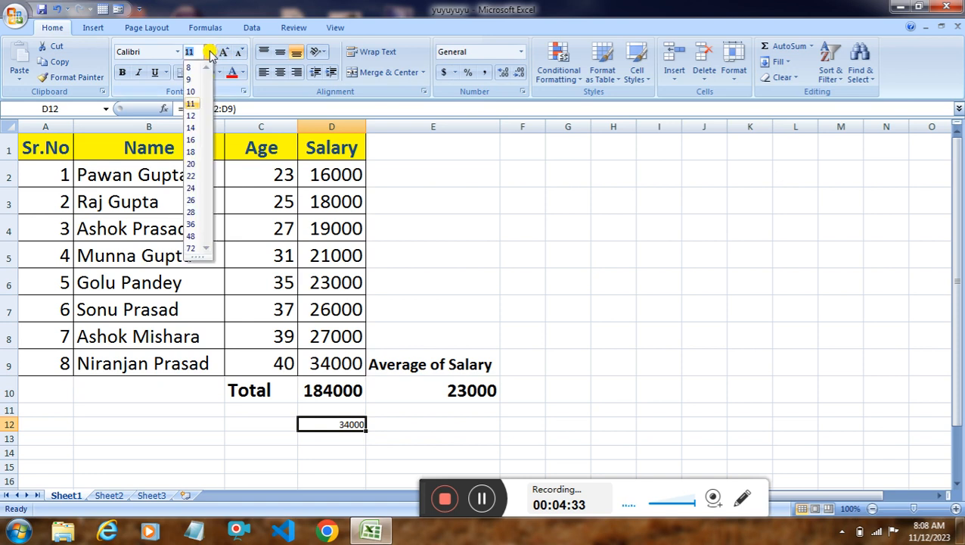
left_click(193, 163)
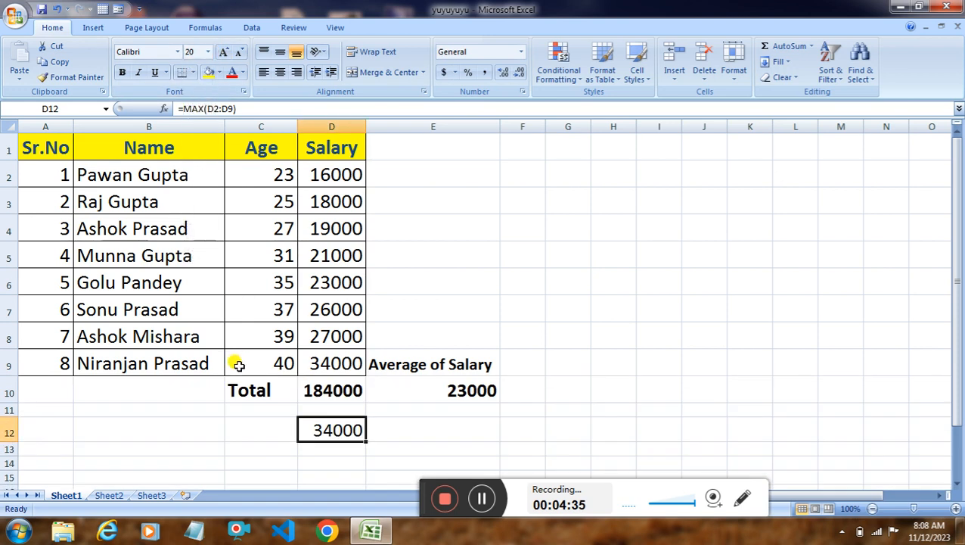
Step: Enter the label Maximum Salary in cell C12 and widen column C slightly so the text fits
left_click(259, 425)
type("Maximum S")
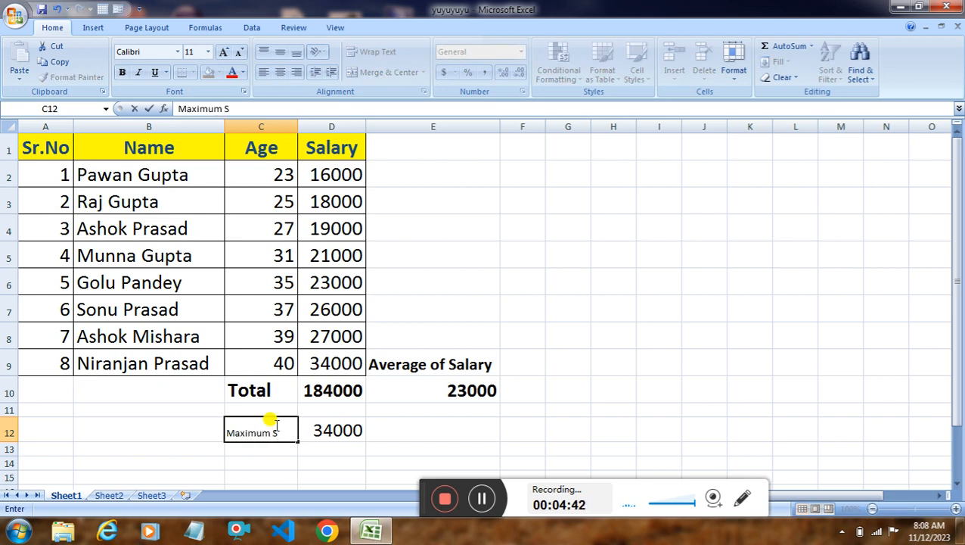
type("alary")
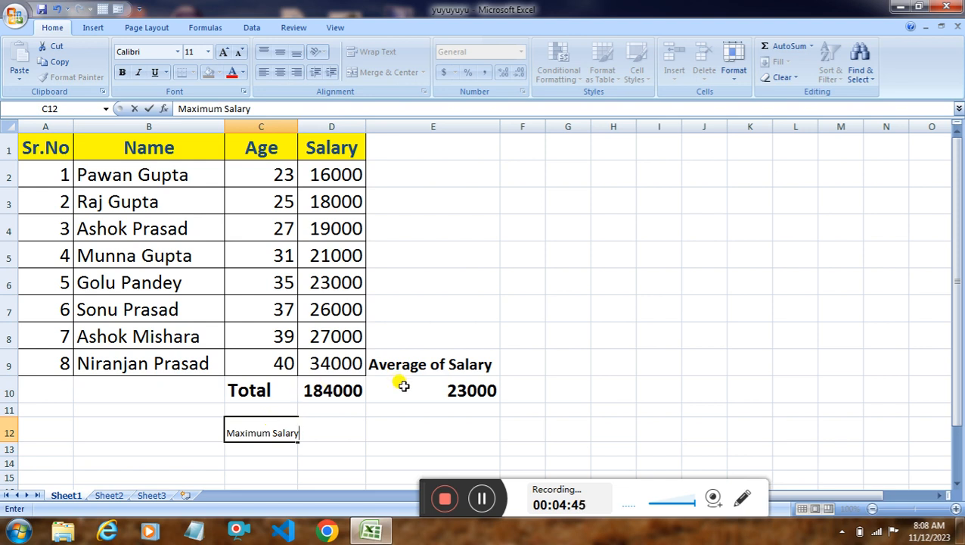
left_click(300, 125)
left_click_drag(298, 125, 303, 123)
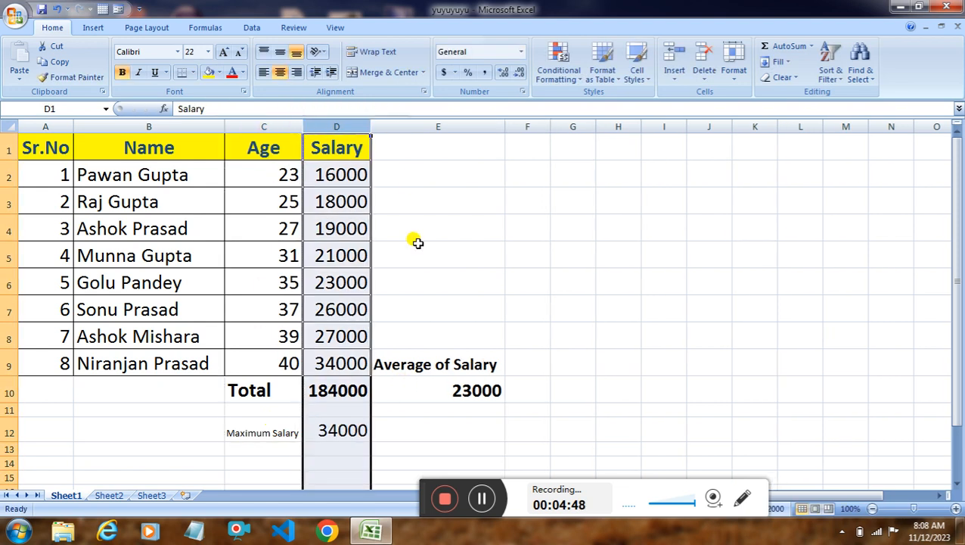
Step: Set the font size of the Maximum Salary label in cell C12 to 22 and autofit column C to its contents
left_click(349, 430)
left_click(265, 435)
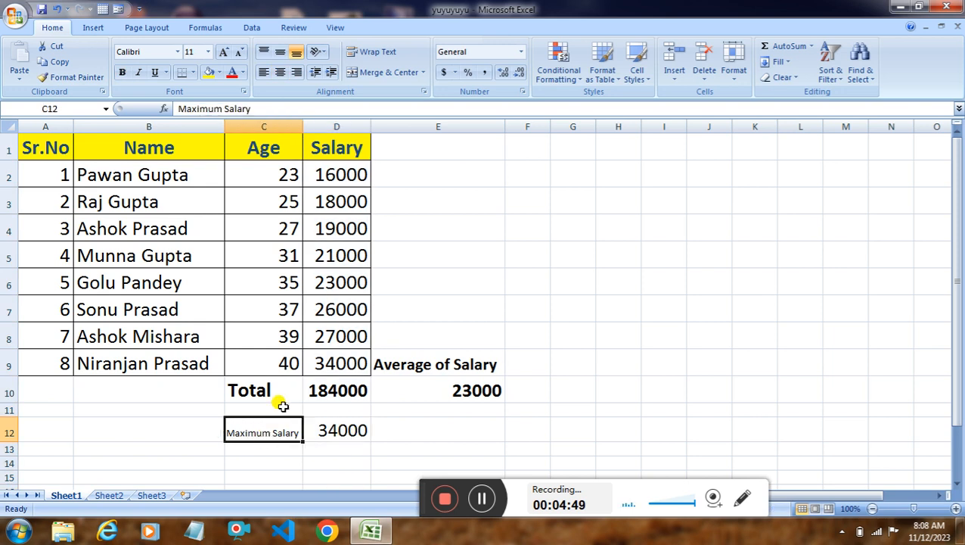
left_click(208, 52)
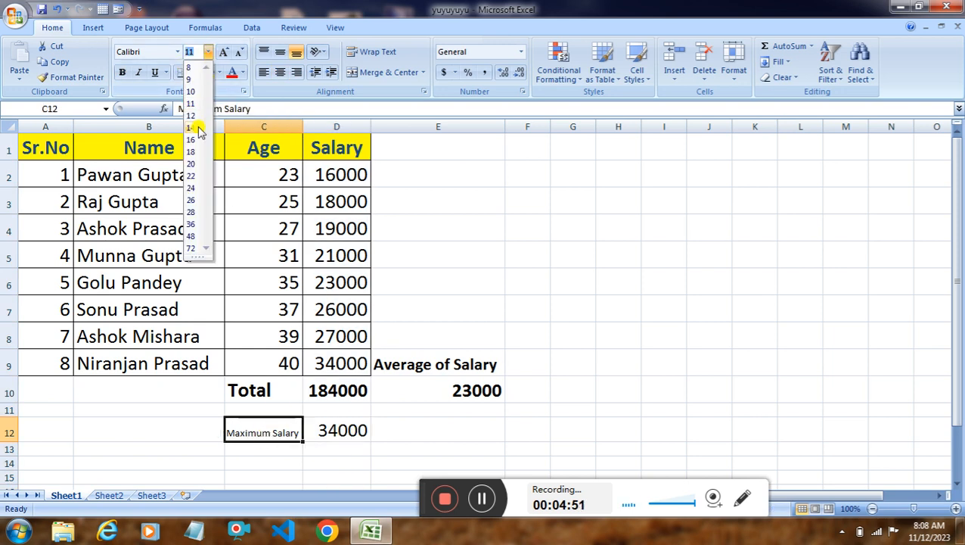
left_click(191, 177)
double_click(302, 128)
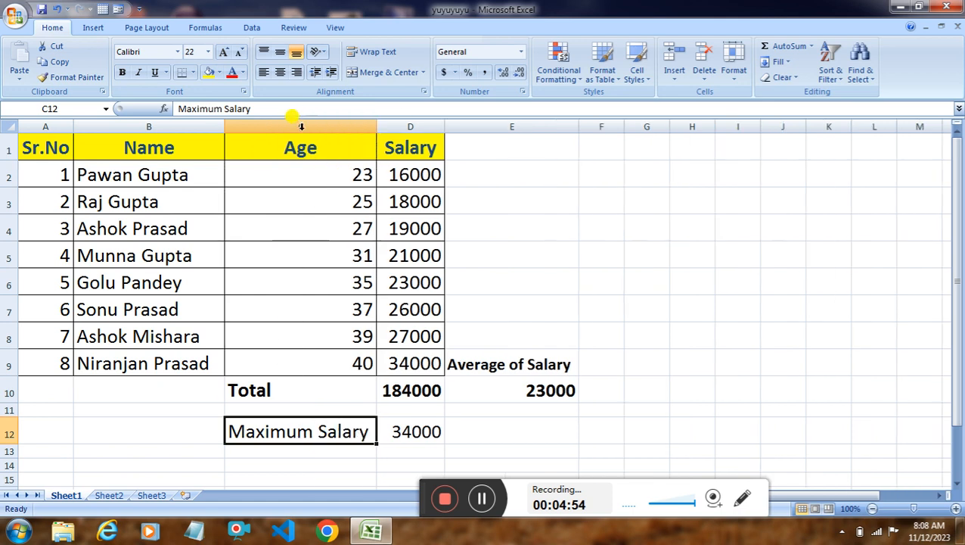
Step: Find the lowest salary by entering the formula =min(D2:D9) in cell D13
left_click(470, 429)
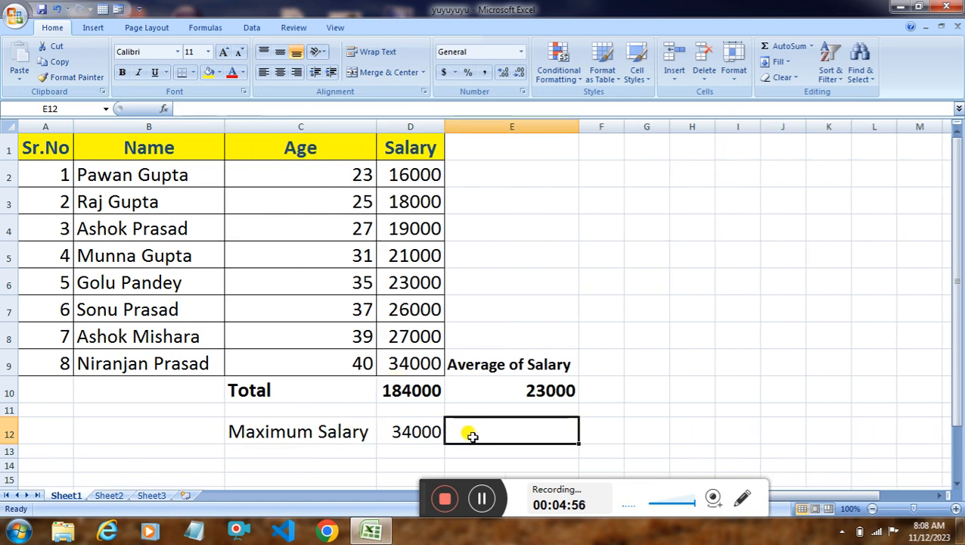
left_click(418, 422)
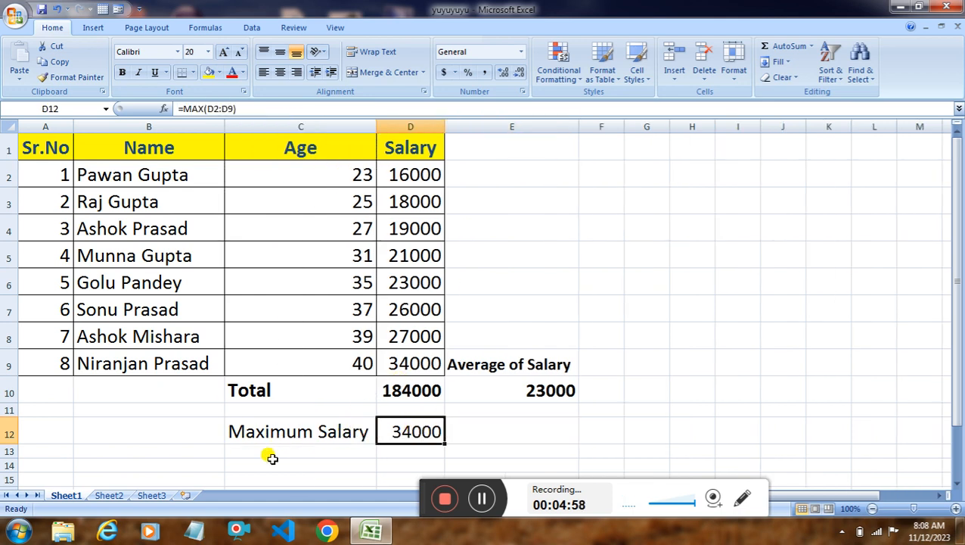
left_click(268, 454)
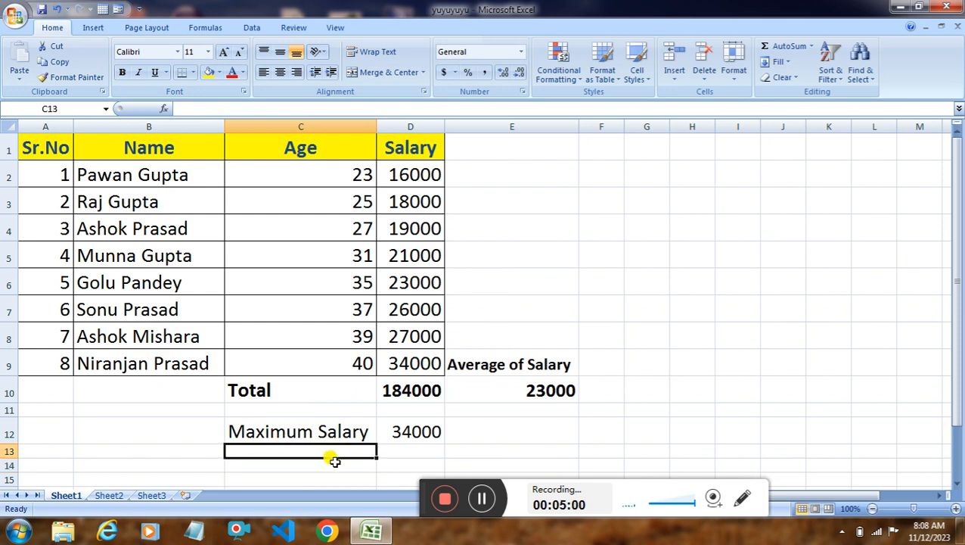
left_click(418, 448)
type("=")
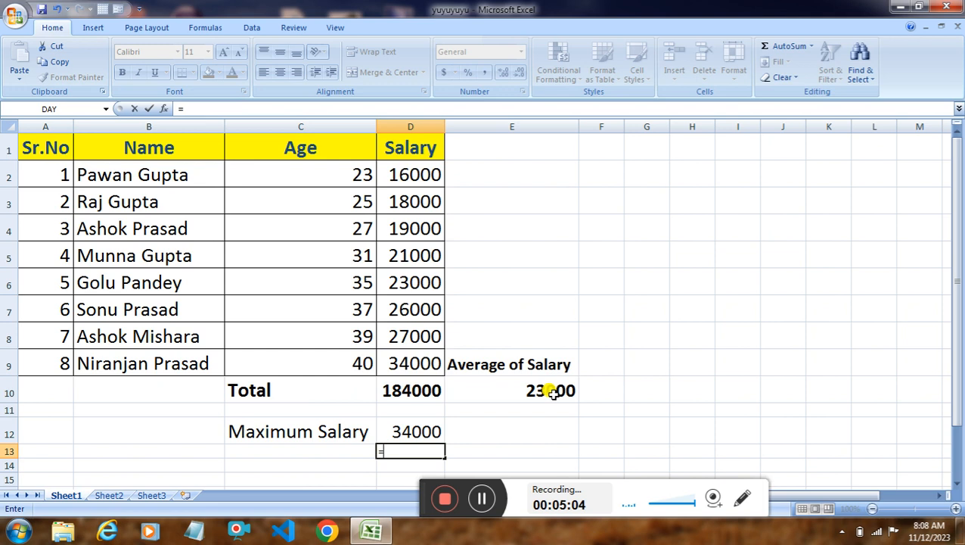
type("min")
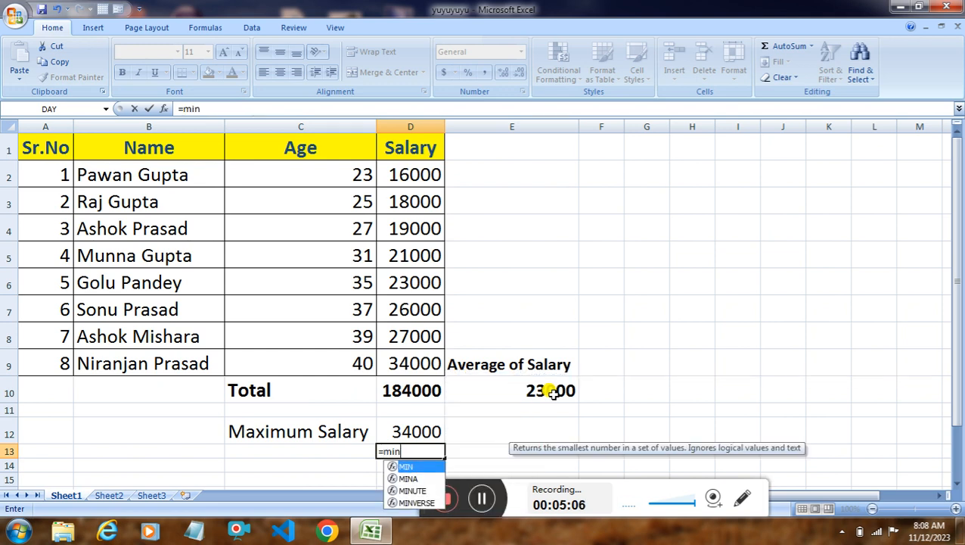
type("(")
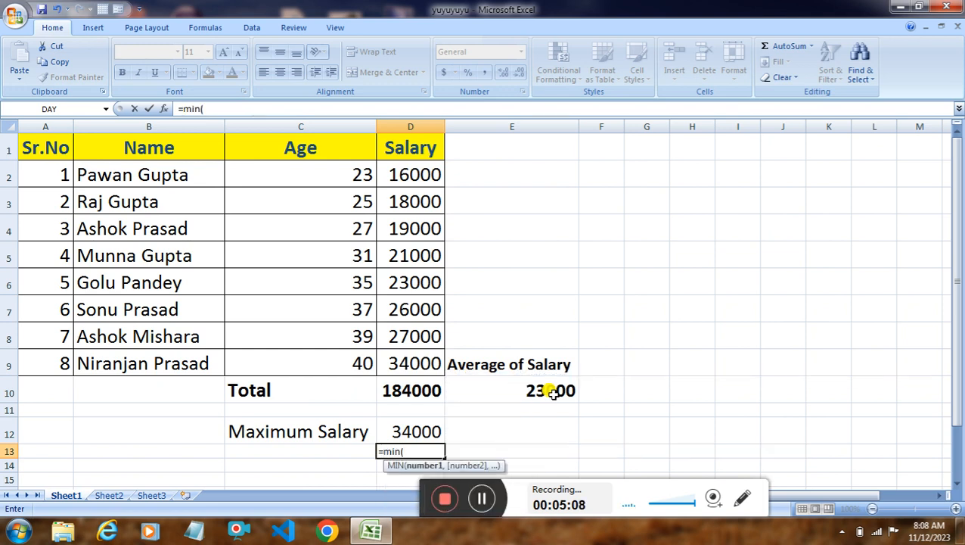
left_click(401, 175)
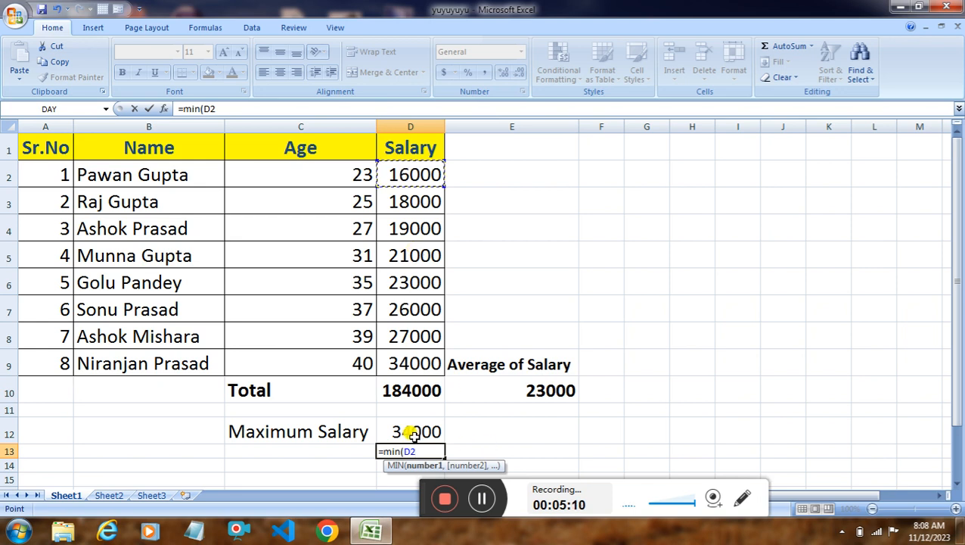
left_click(415, 365, "shift")
type(")")
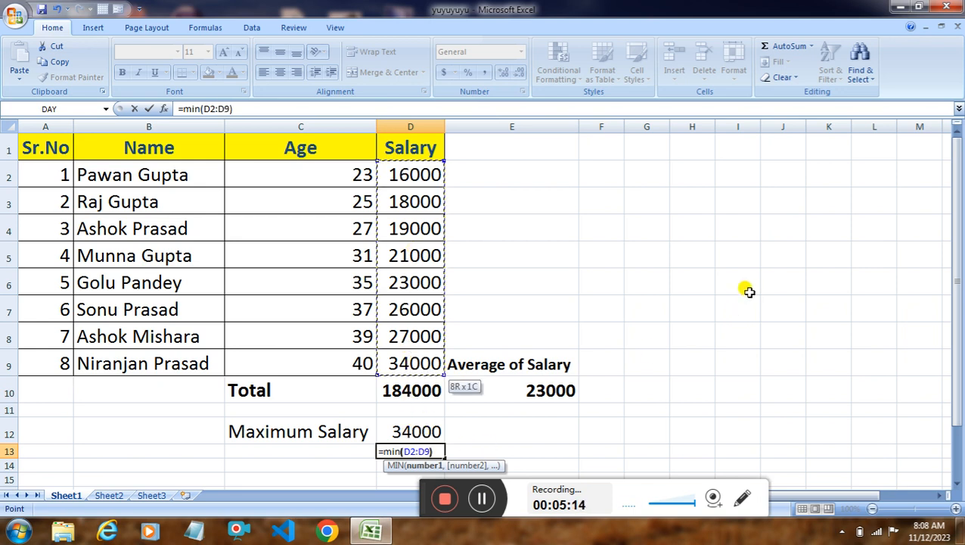
key("Return")
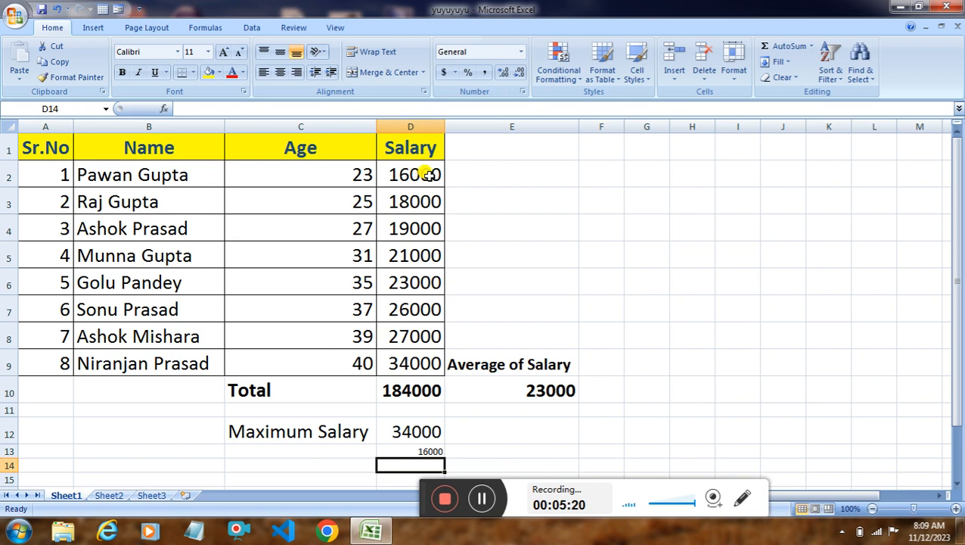
Step: Enter the label Minimum Salary in cell C13
left_click(299, 452)
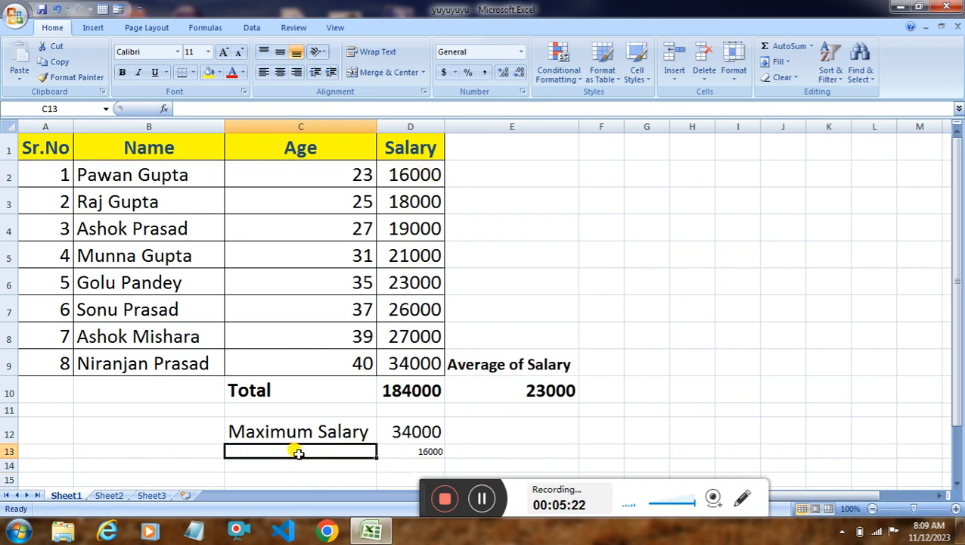
type("Minimum Salary")
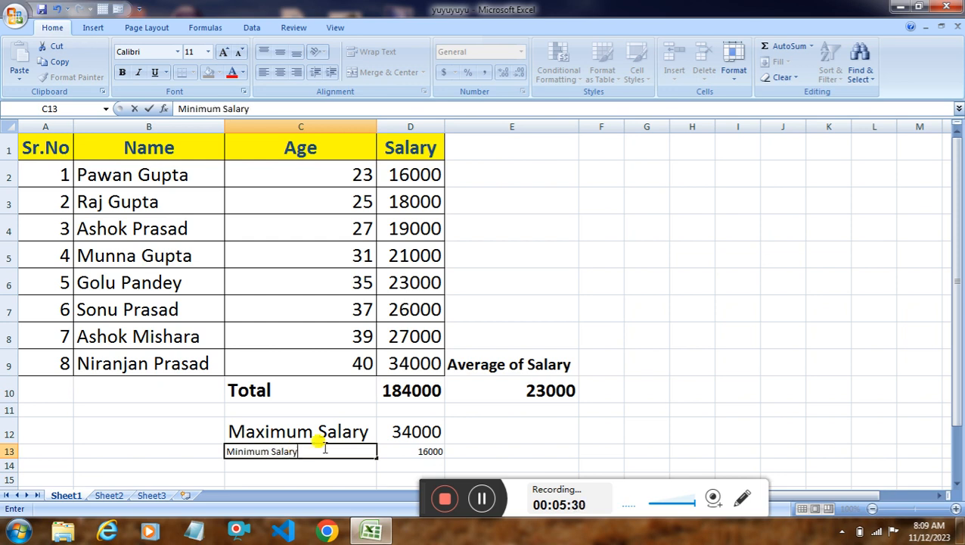
Step: Try to set the font size to 20 while the Minimum Salary label in cell C13 is still being edited
left_click(208, 51)
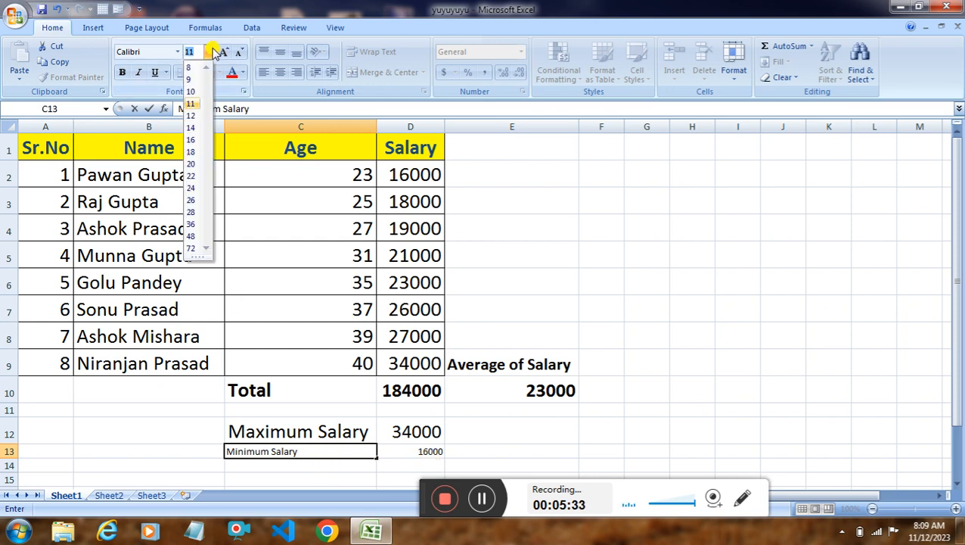
left_click(190, 163)
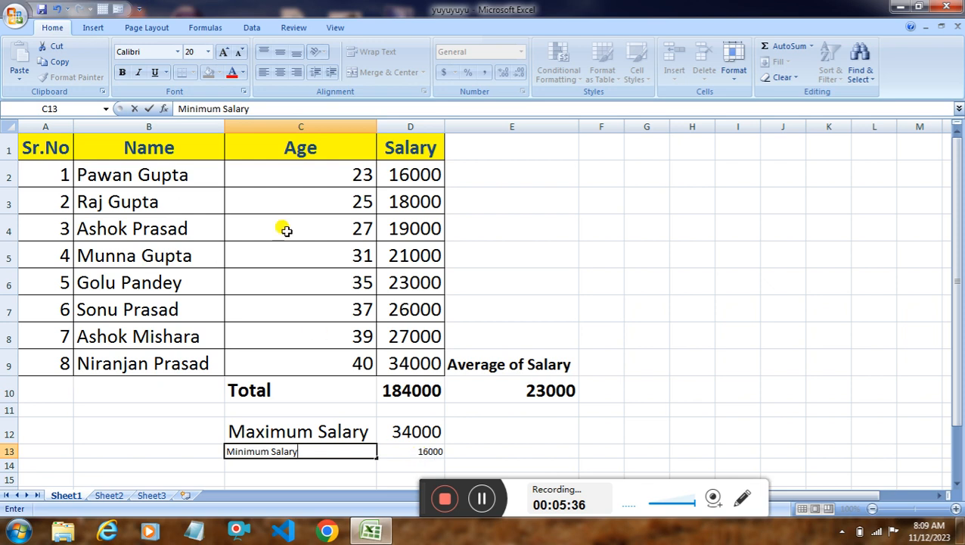
left_click(208, 52)
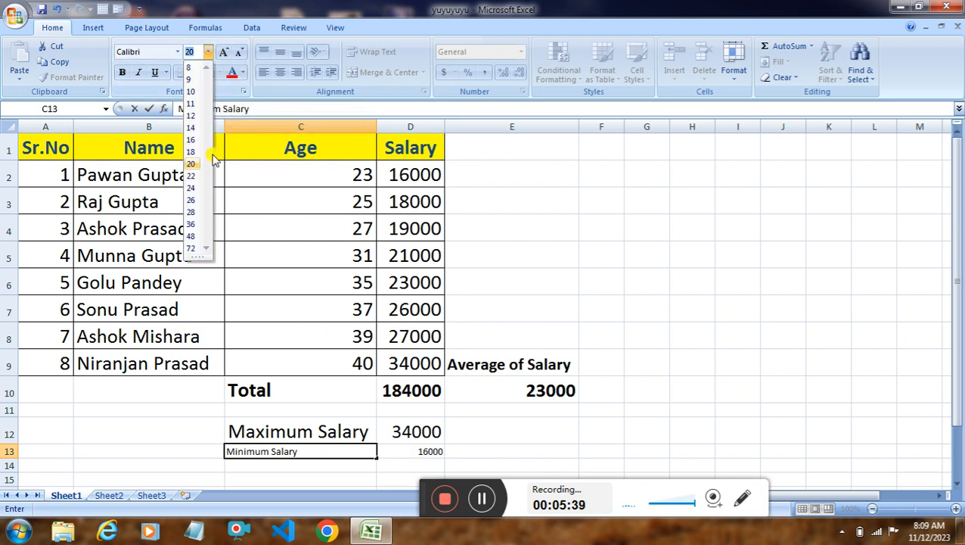
left_click(190, 165)
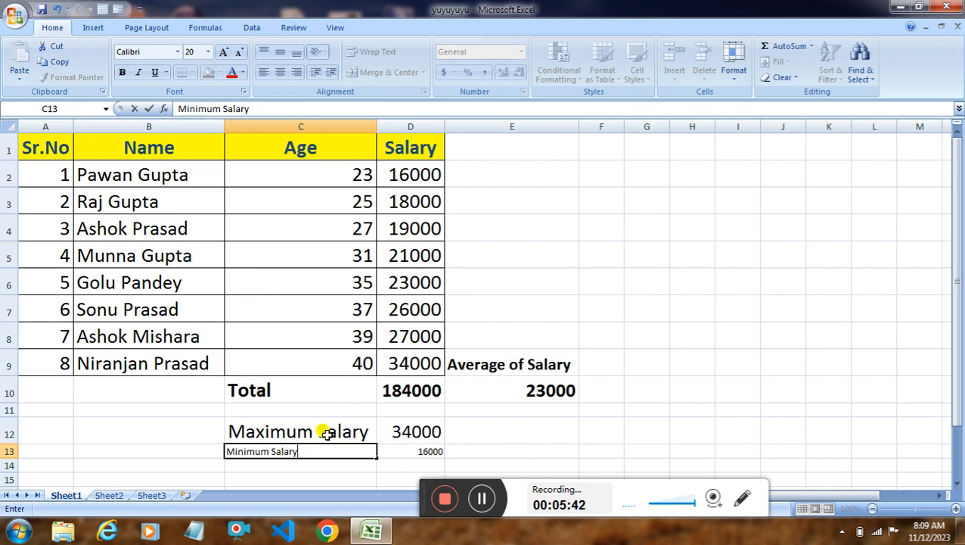
left_click_drag(45, 450, 323, 447)
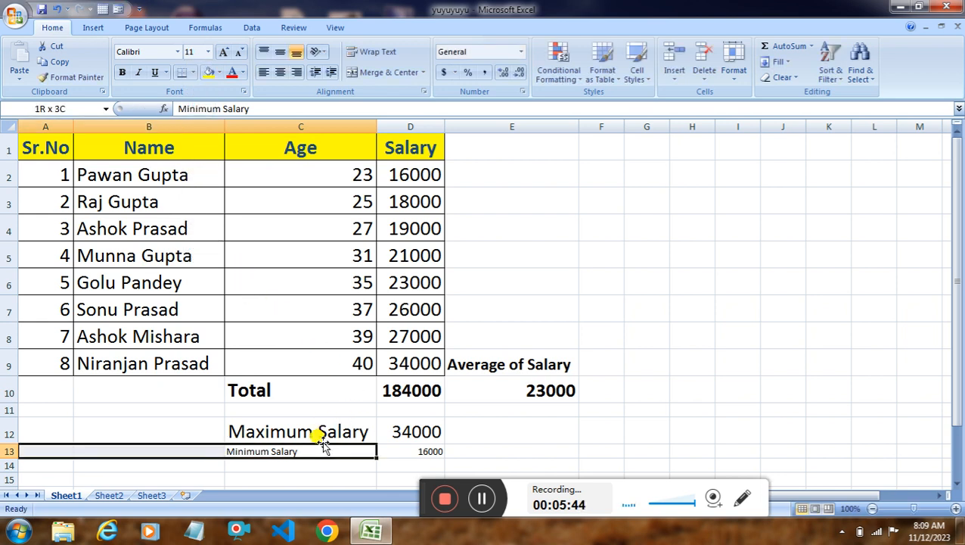
key("Right")
key("Down")
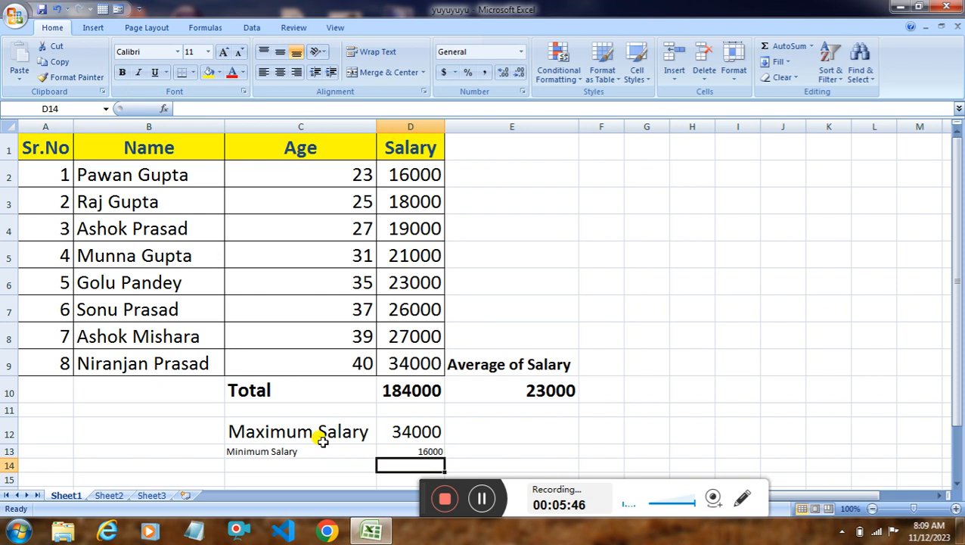
key("Left")
left_click(325, 447)
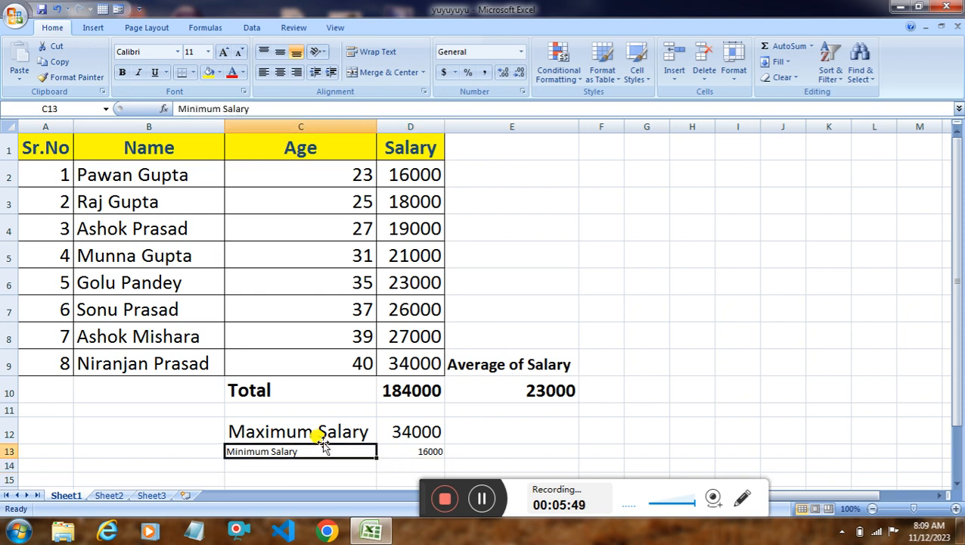
Step: Set the font size of the whole Minimum Salary label text in cell C13 to 20
double_click(316, 450)
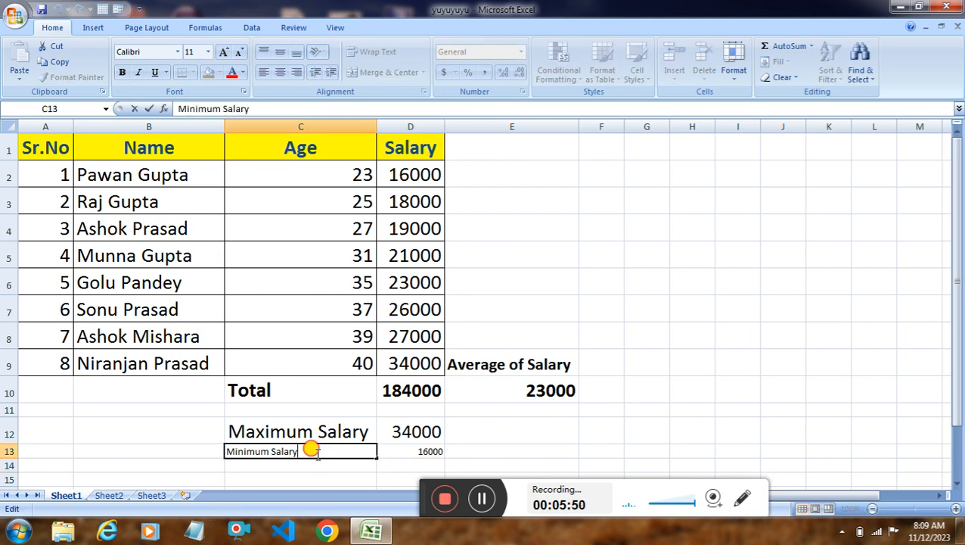
left_click_drag(316, 450, 208, 451)
left_click(208, 51)
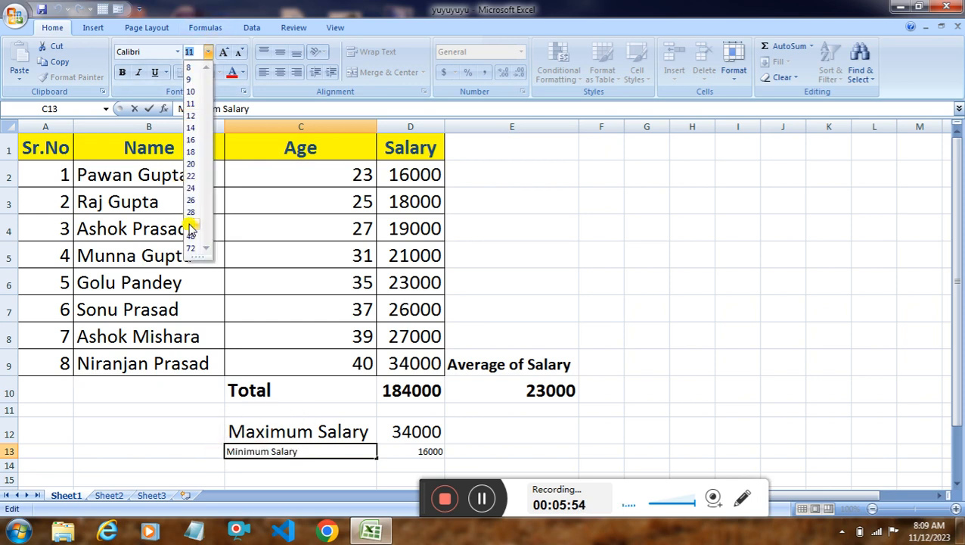
left_click(190, 163)
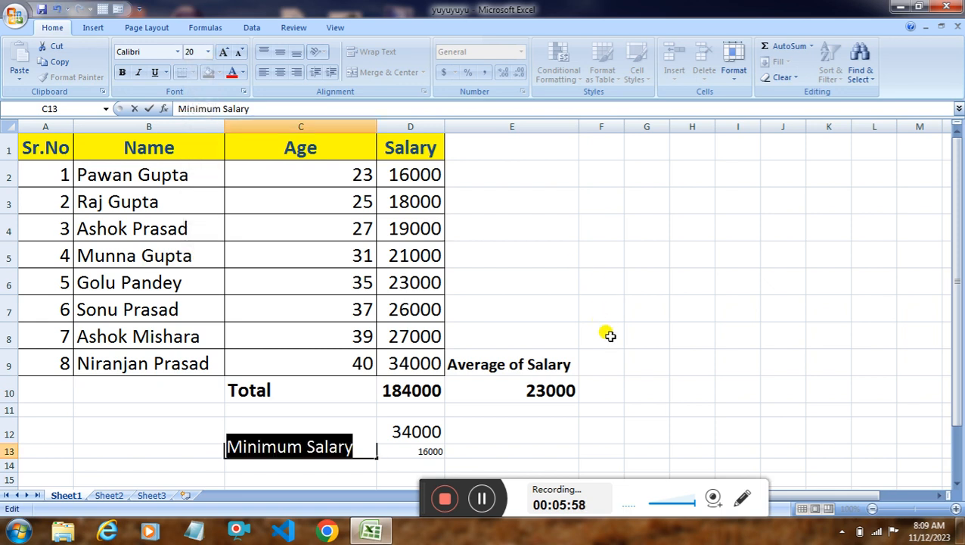
scroll(714, 385, "down", 1)
left_click(714, 384)
left_click(340, 375)
Step: Set the font size of the minimum salary value in cell D13 to 20
left_click(434, 380)
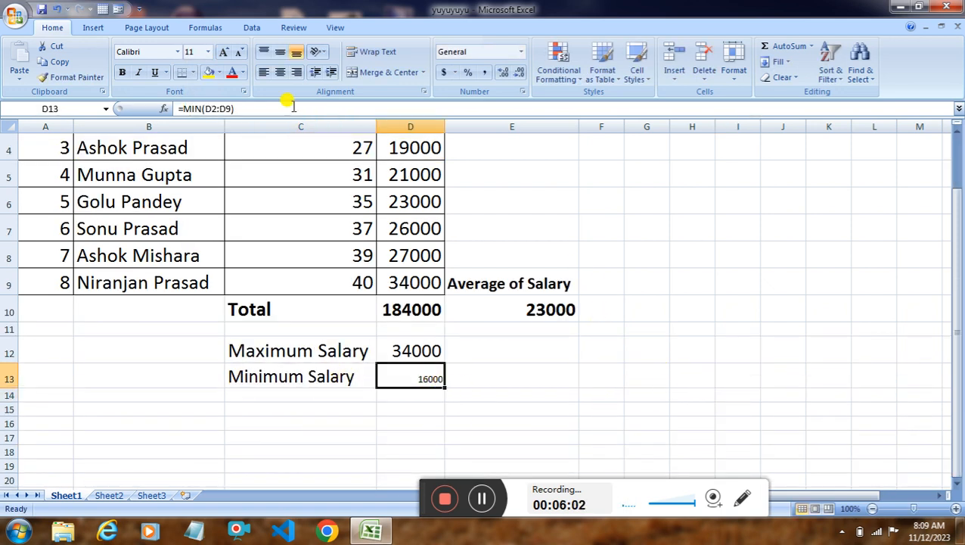
left_click(207, 53)
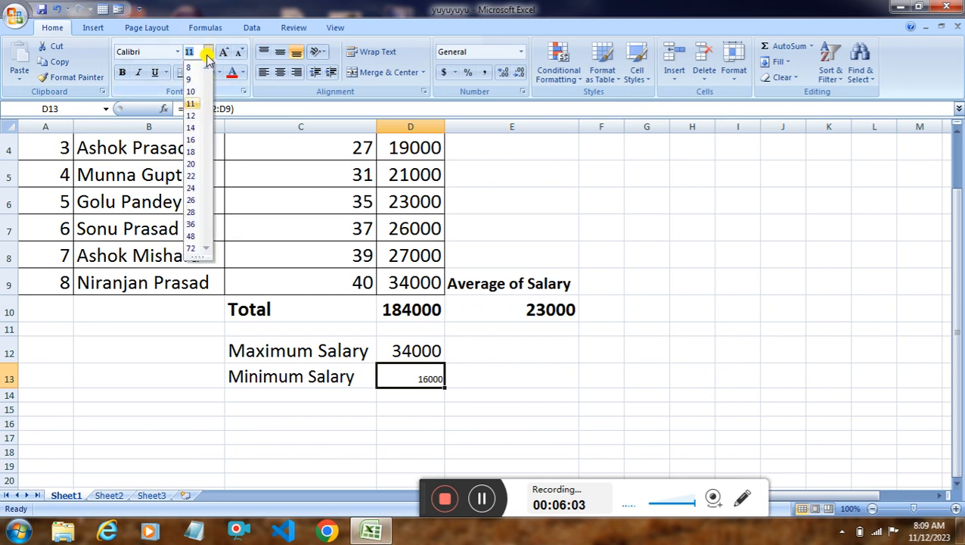
left_click(191, 163)
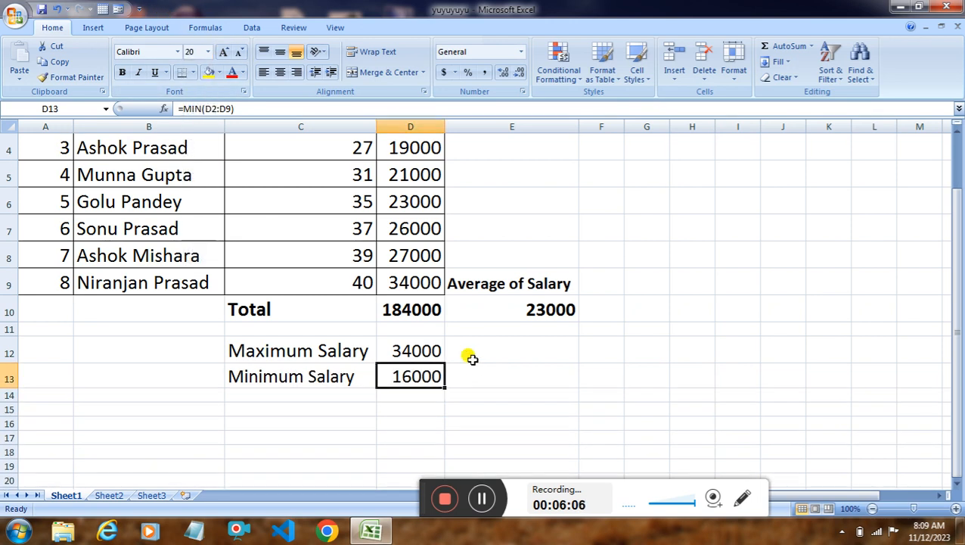
left_click(469, 368)
Step: Delete the Average of Salary label in cell E9 and the average value in cell E10
left_click(528, 283)
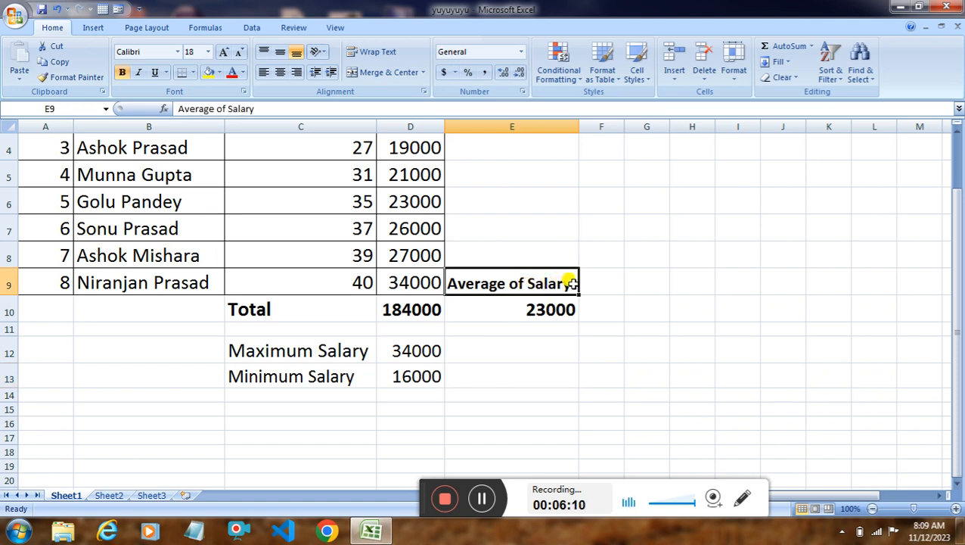
key("Delete")
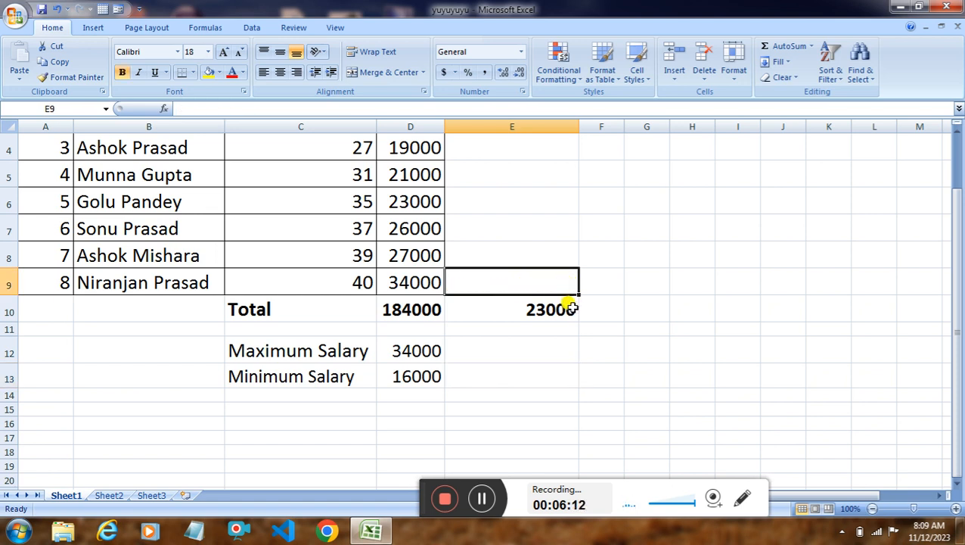
left_click(567, 310)
key("Delete")
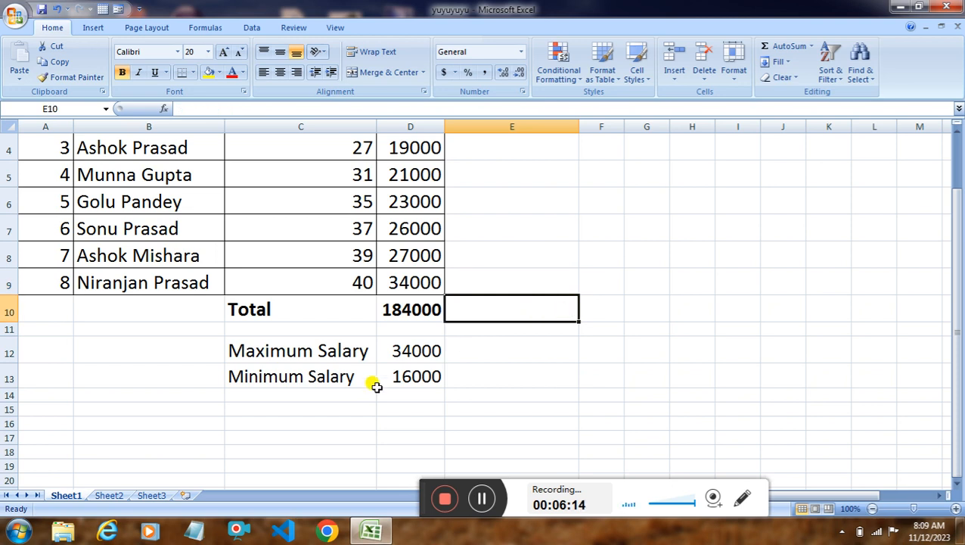
Step: Enter the label Average of Salary in cell C11, directly below the Total label
left_click(270, 329)
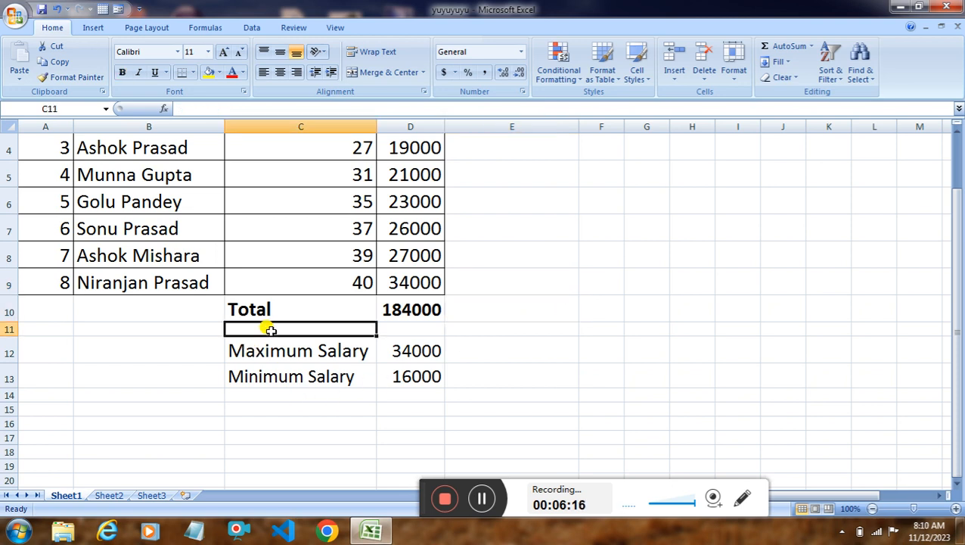
type("Avera")
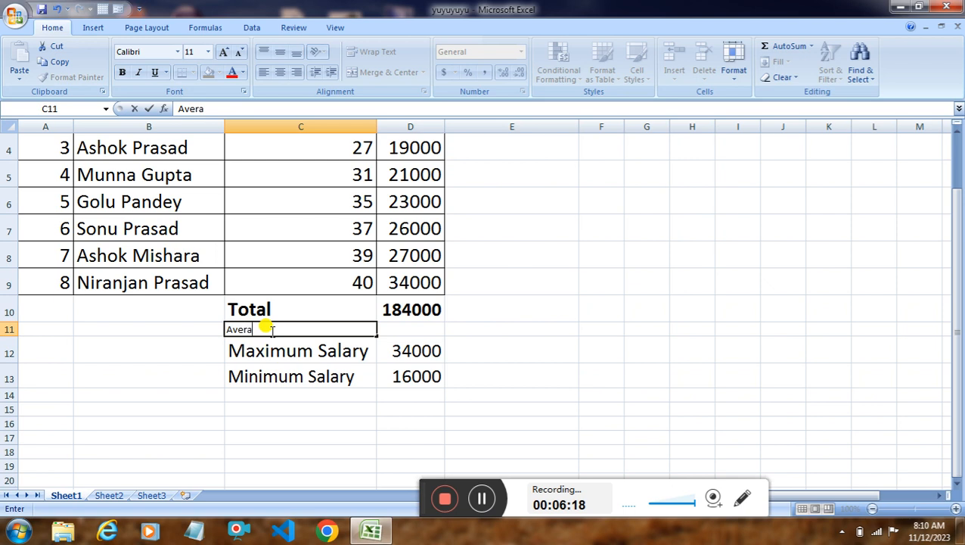
type("ge of Salary")
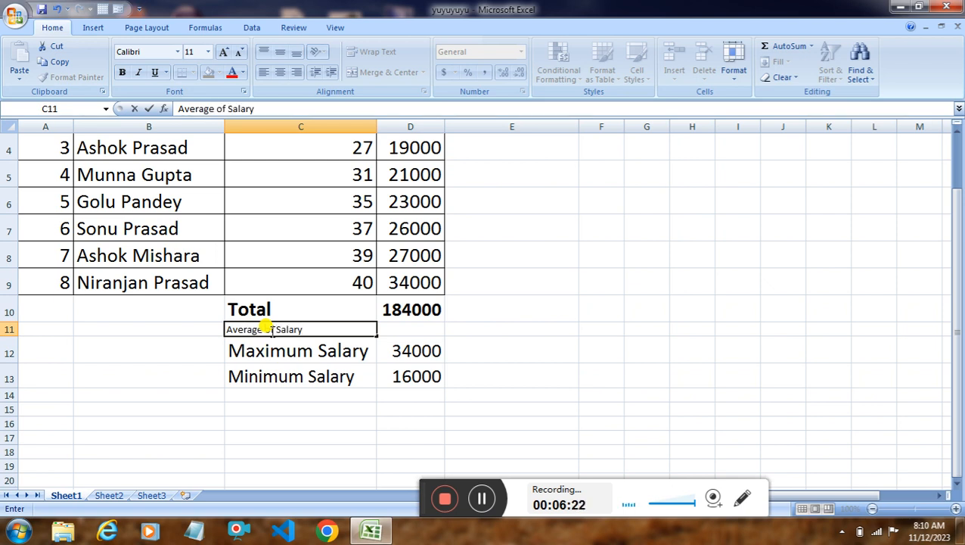
key("Tab")
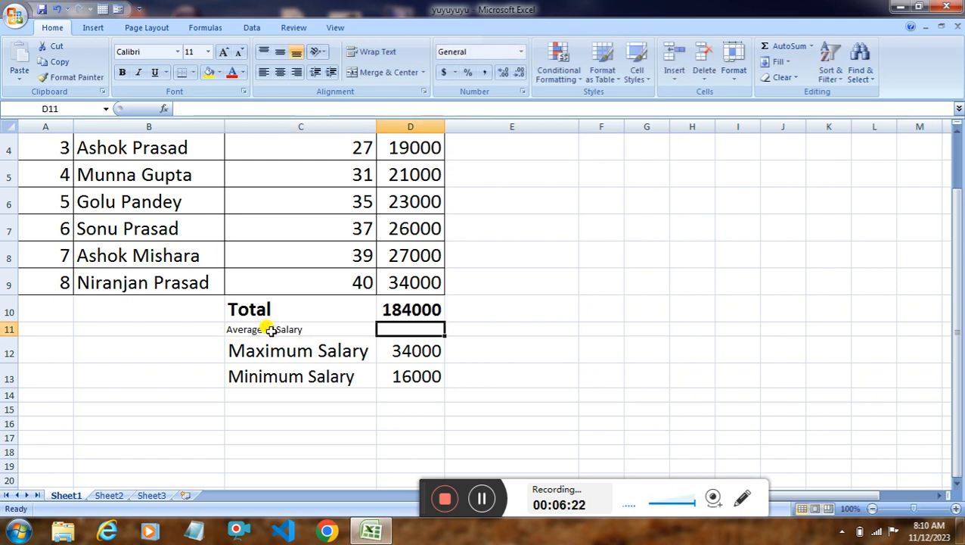
Step: Calculate the average of the salaries in D2:D9 with the AVERAGE function in cell D11
type("=")
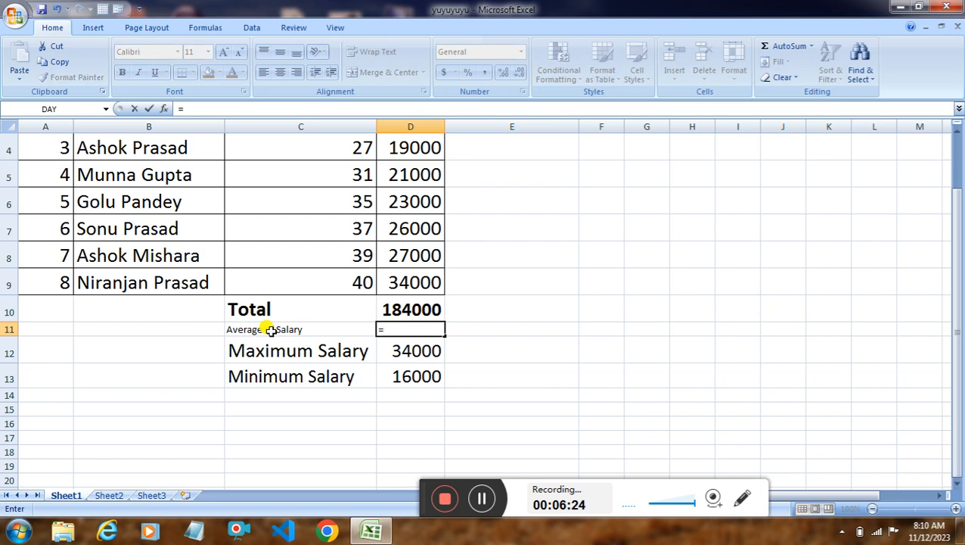
type("avera")
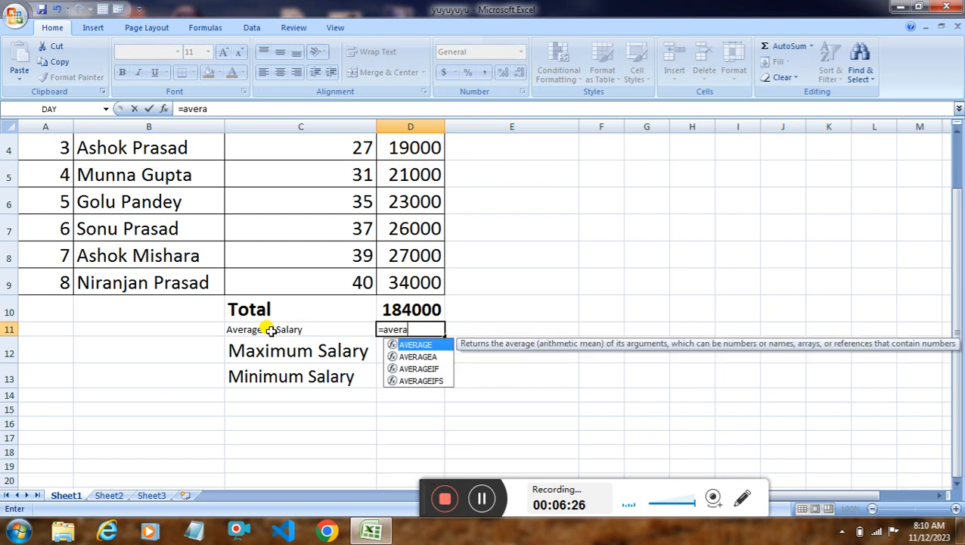
type("ge(")
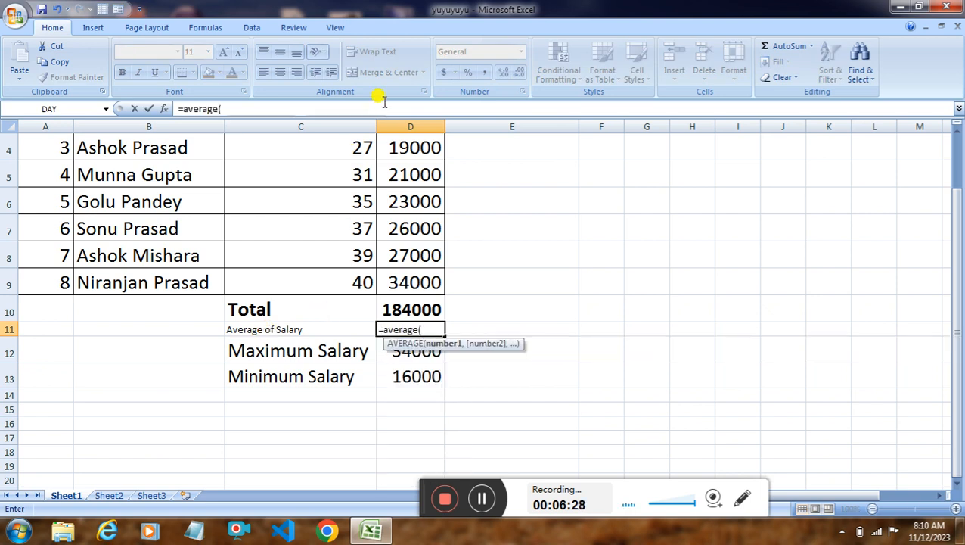
left_click(415, 149)
scroll(415, 149, "up", 1)
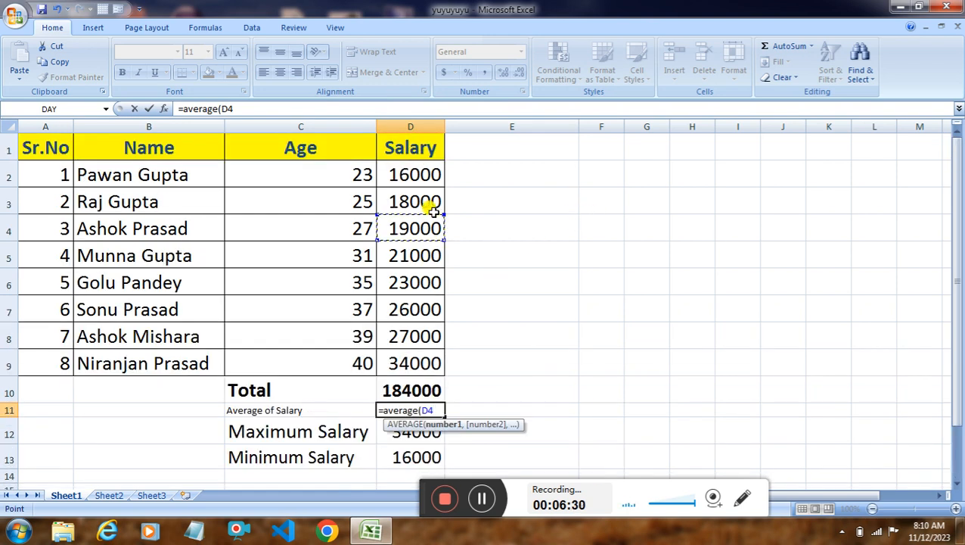
key("BackSpace")
key("BackSpace")
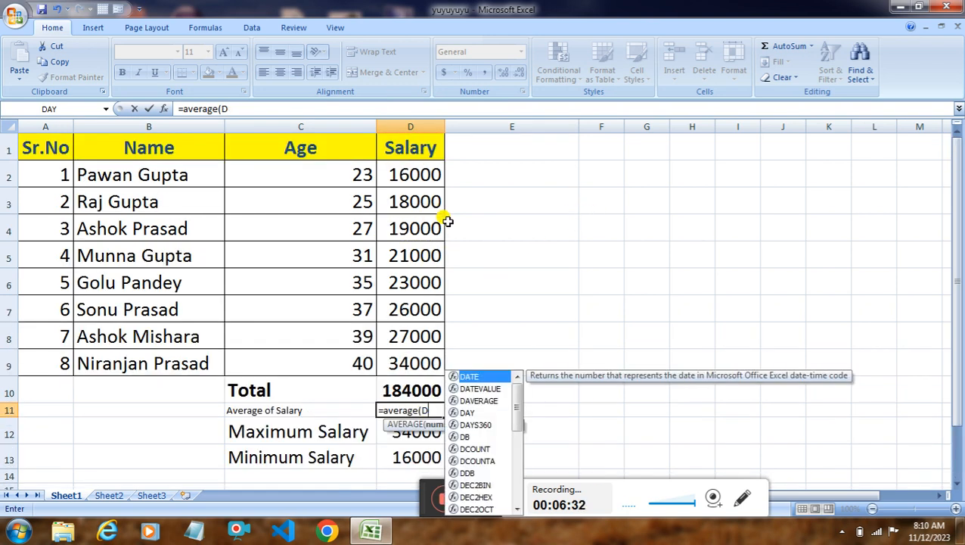
left_click(411, 178)
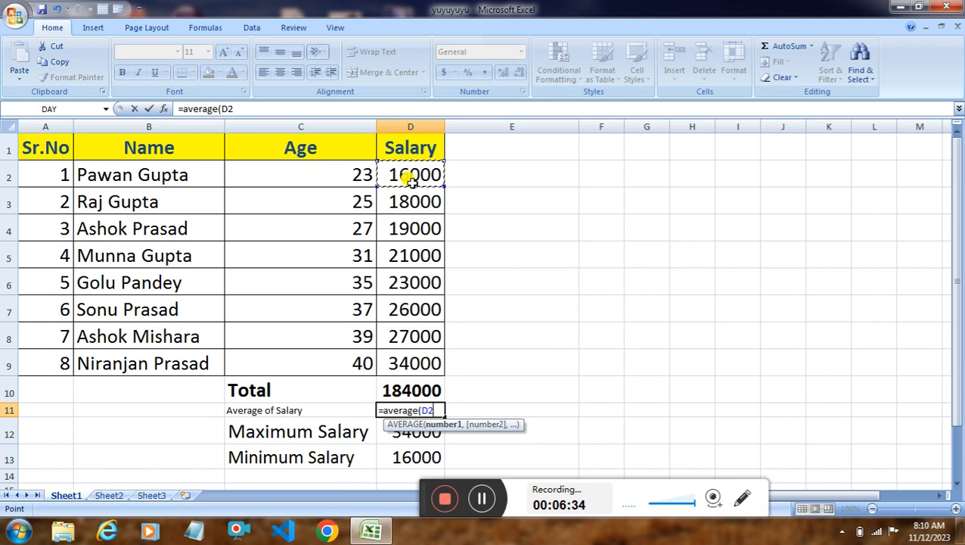
left_click(421, 364, "shift")
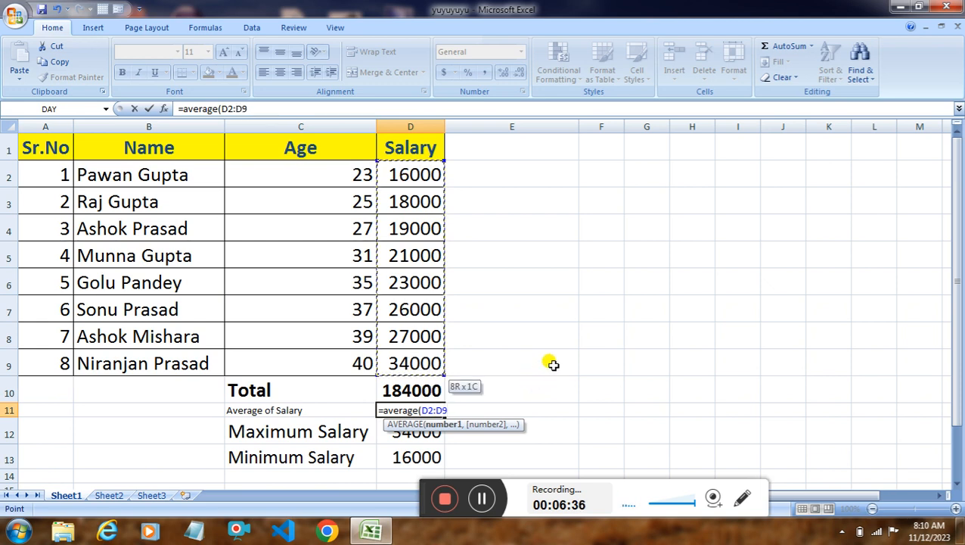
type(")")
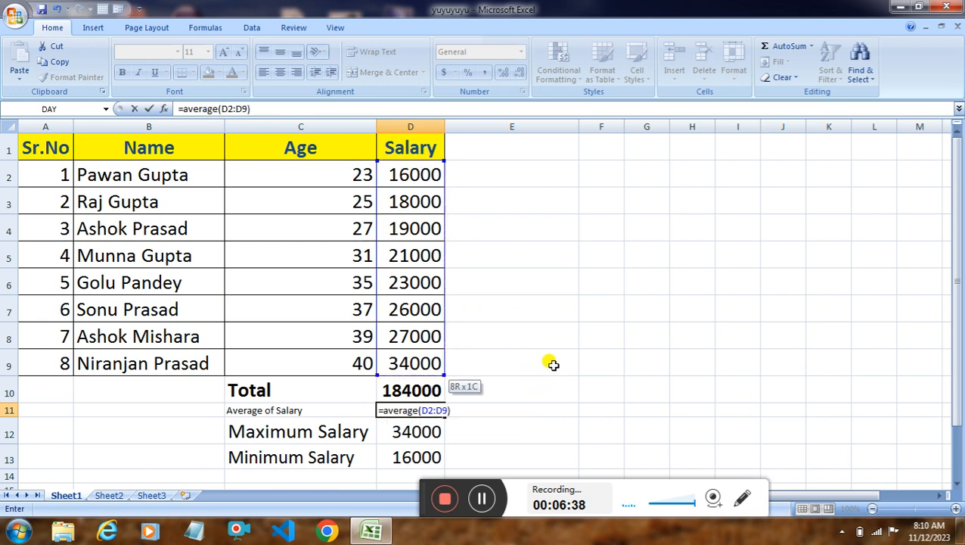
key("Return")
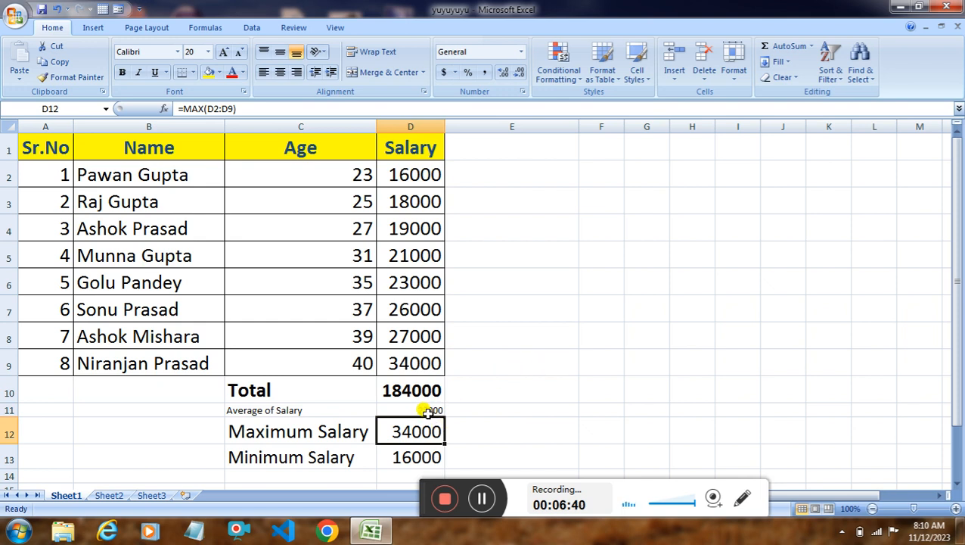
Step: Set the font size of the Average of Salary label in C11 and its value in D11 to 20
left_click(275, 413)
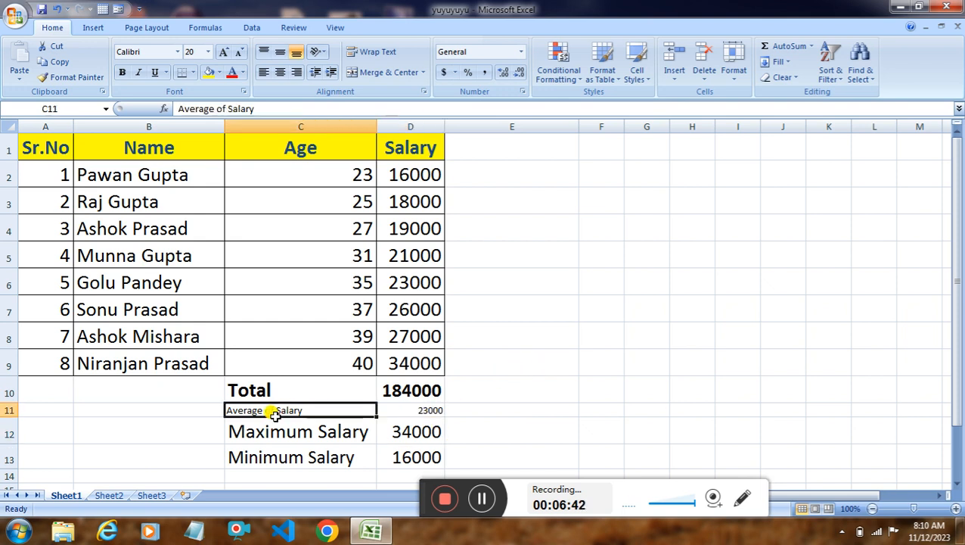
left_click(208, 52)
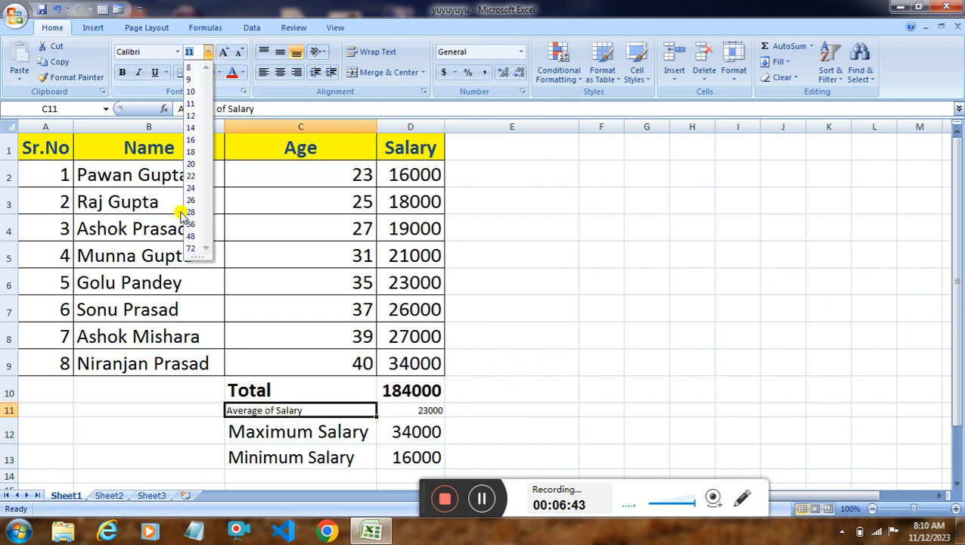
left_click(194, 164)
left_click(431, 408)
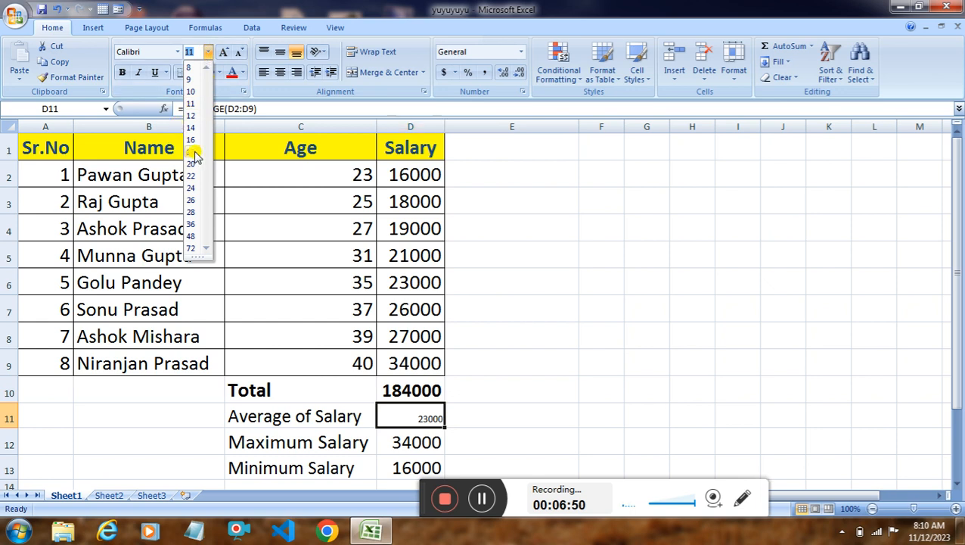
left_click(193, 165)
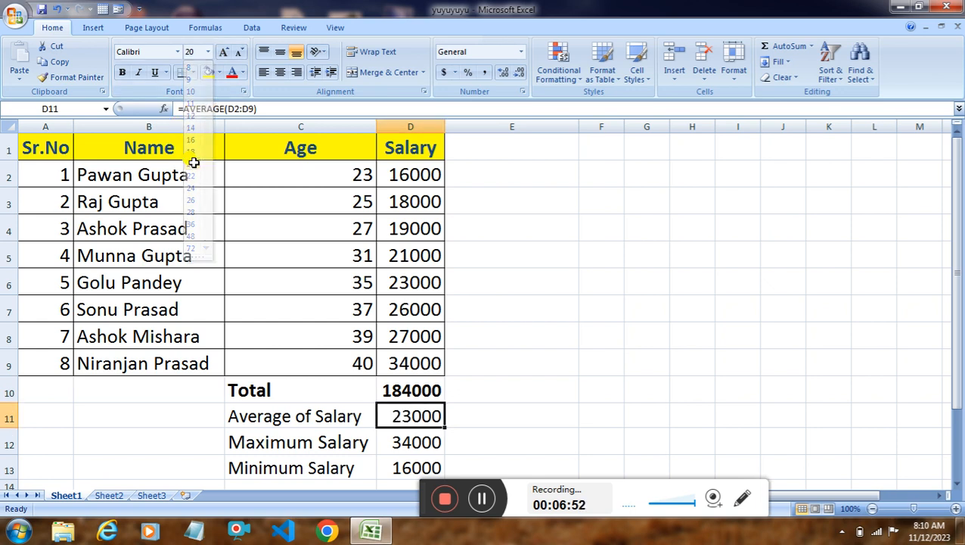
scroll(502, 385, "down", 5)
scroll(516, 381, "up", 5)
scroll(517, 378, "down", 3)
scroll(517, 365, "up", 3)
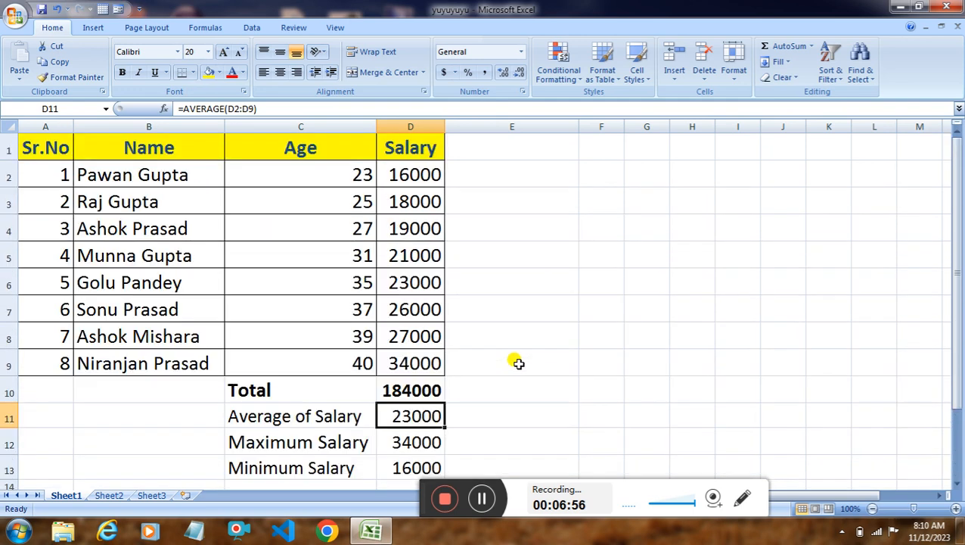
scroll(517, 362, "down", 1)
scroll(518, 361, "up", 1)
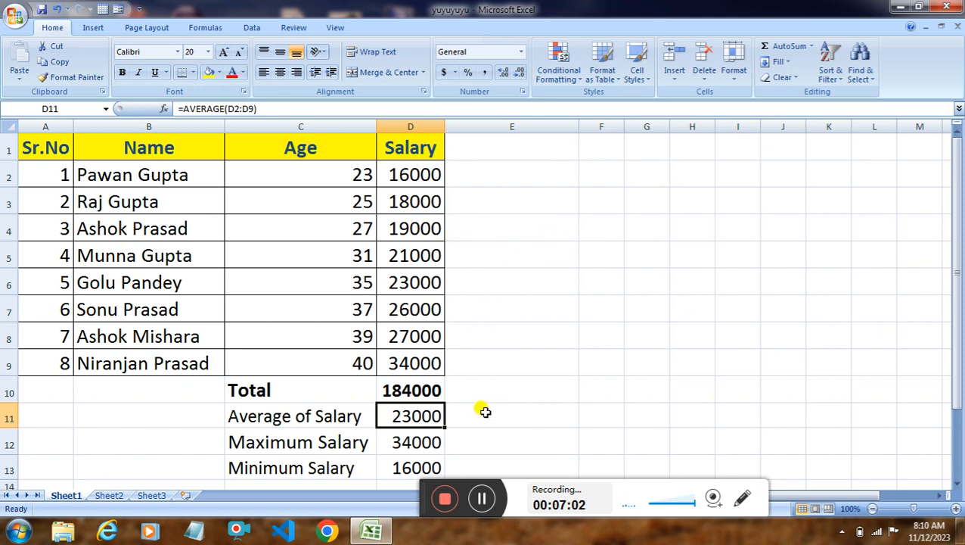
Step: Enter the header Number of Salary in cell E1 and widen columns E and F
left_click(496, 144)
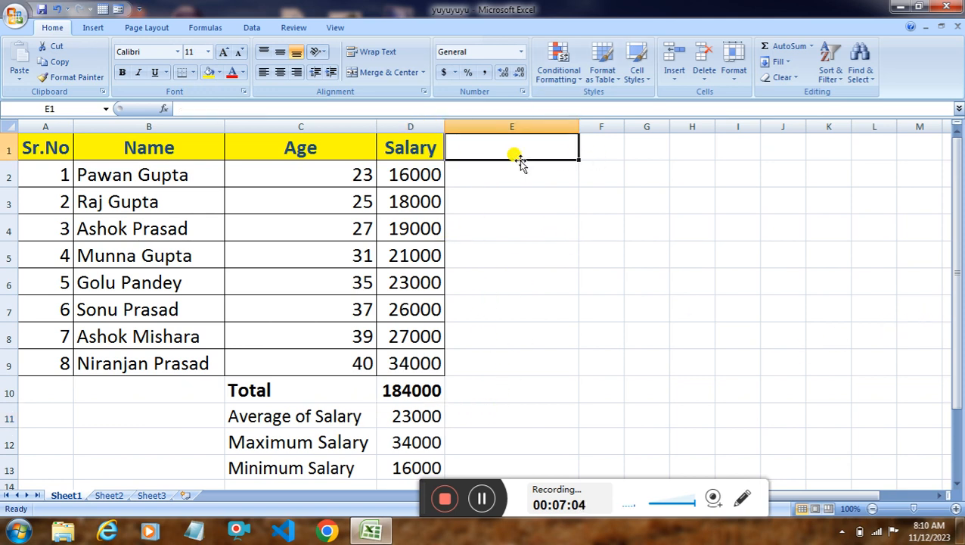
left_click(629, 147)
left_click(592, 154)
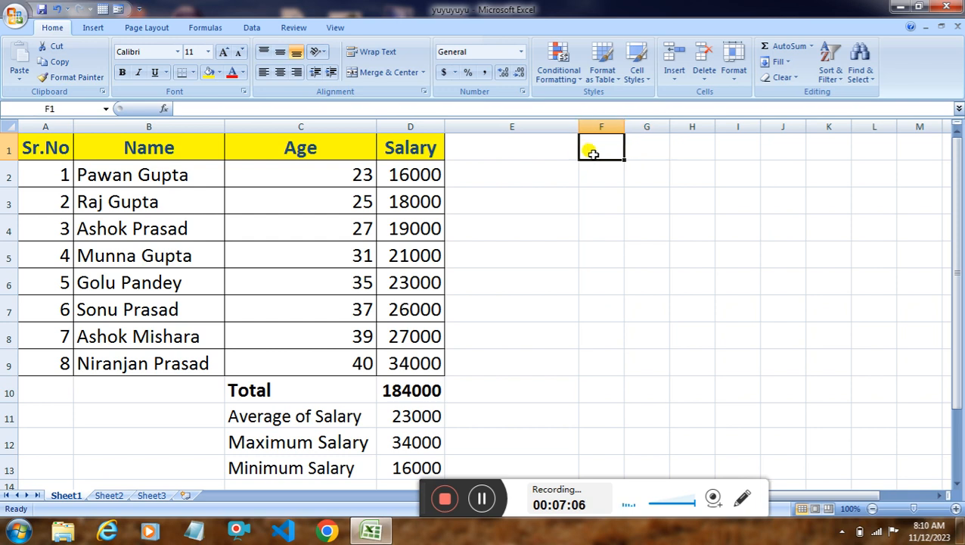
left_click(505, 146)
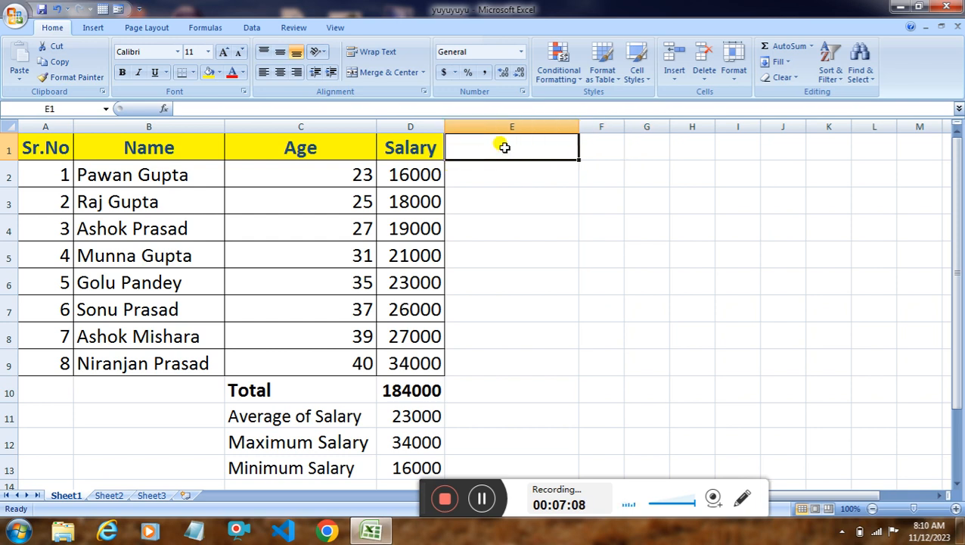
type("Numb")
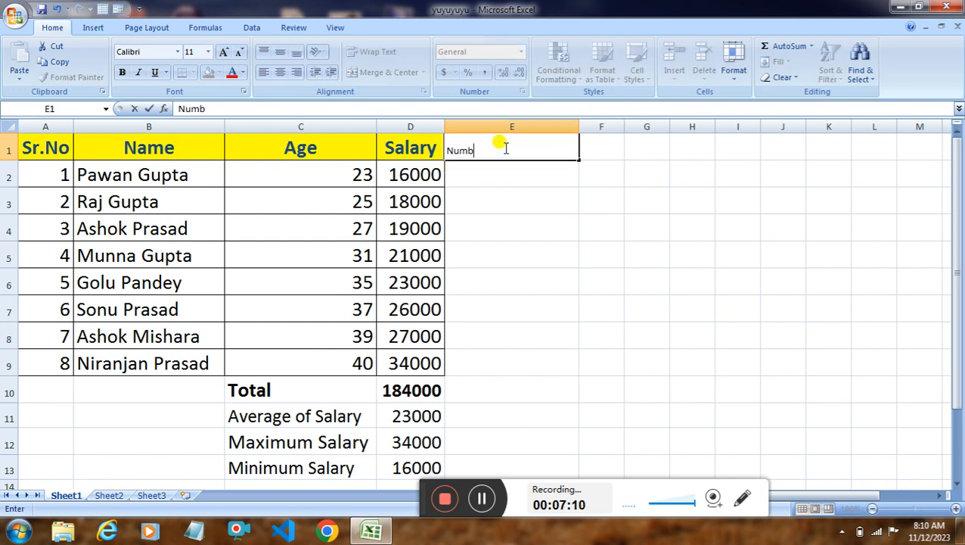
type("er of Salary")
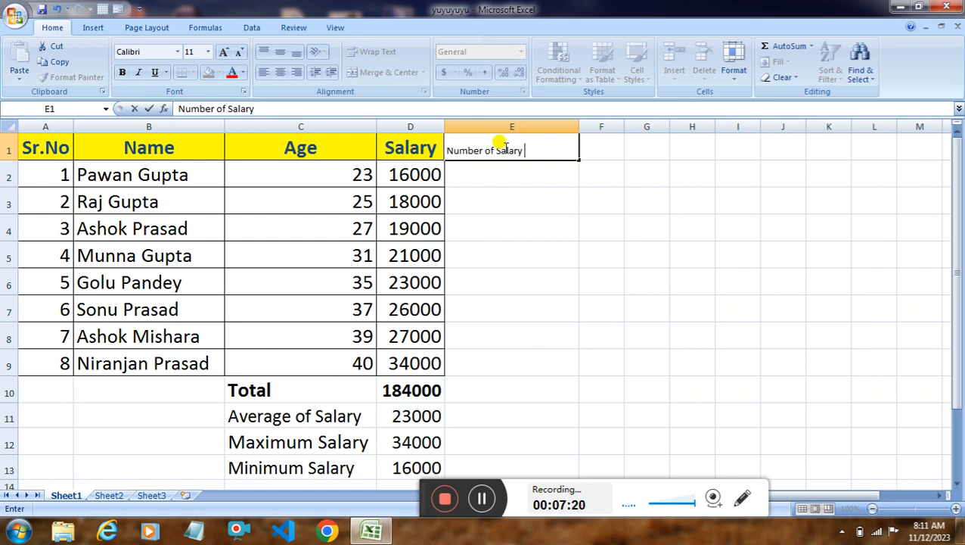
key("Tab")
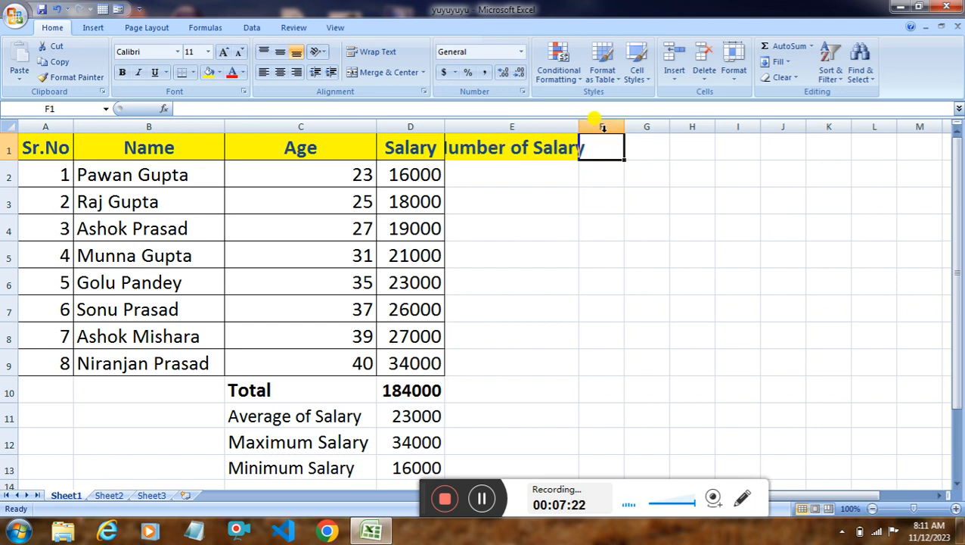
left_click_drag(623, 126, 647, 129)
left_click_drag(577, 127, 594, 127)
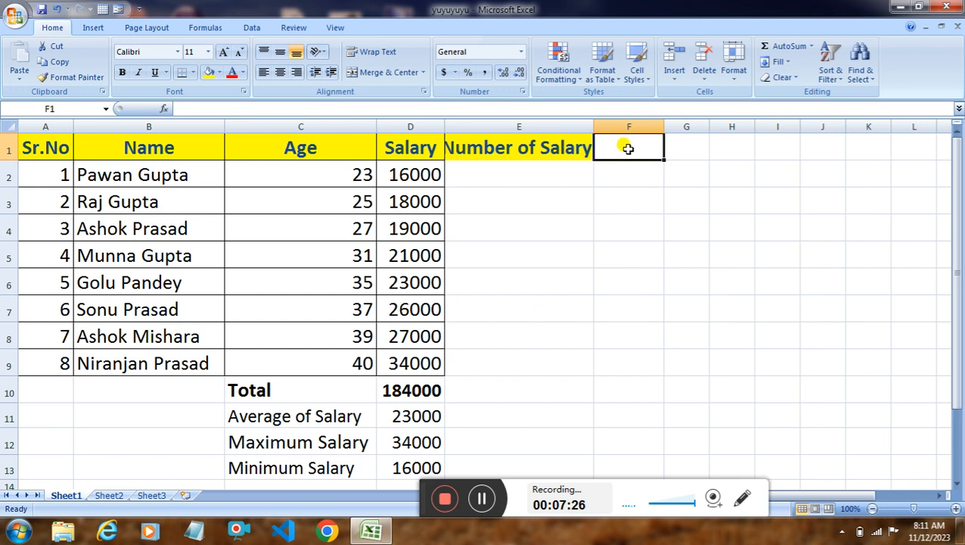
Step: Count the salary entries in D2:D9 with the COUNT function in cell F1, beside the Number of Salary header
left_click(511, 196)
left_click(495, 167)
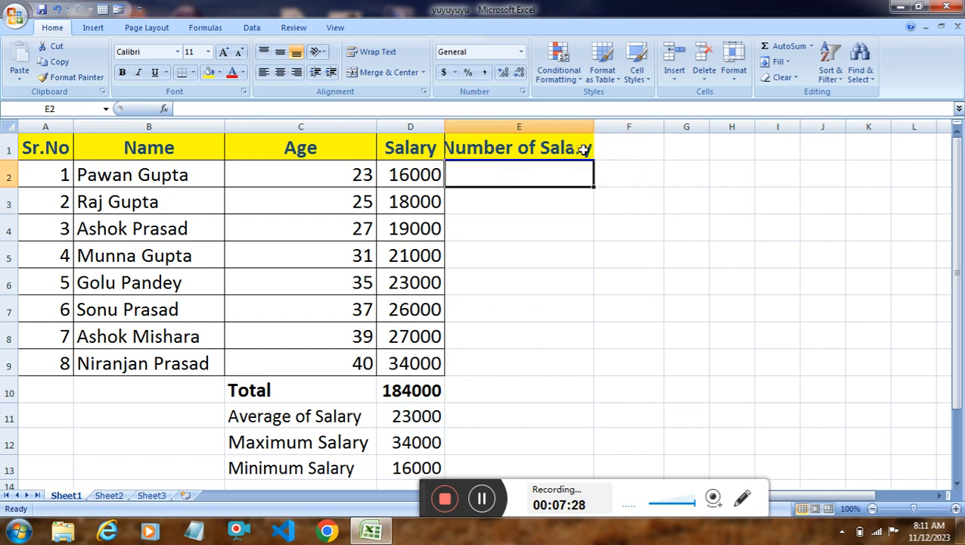
left_click(656, 148)
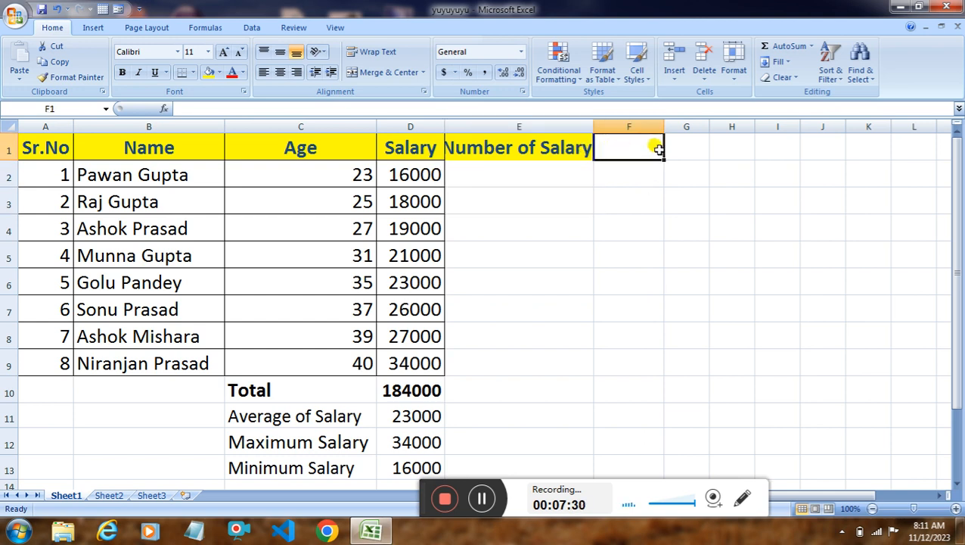
type("=")
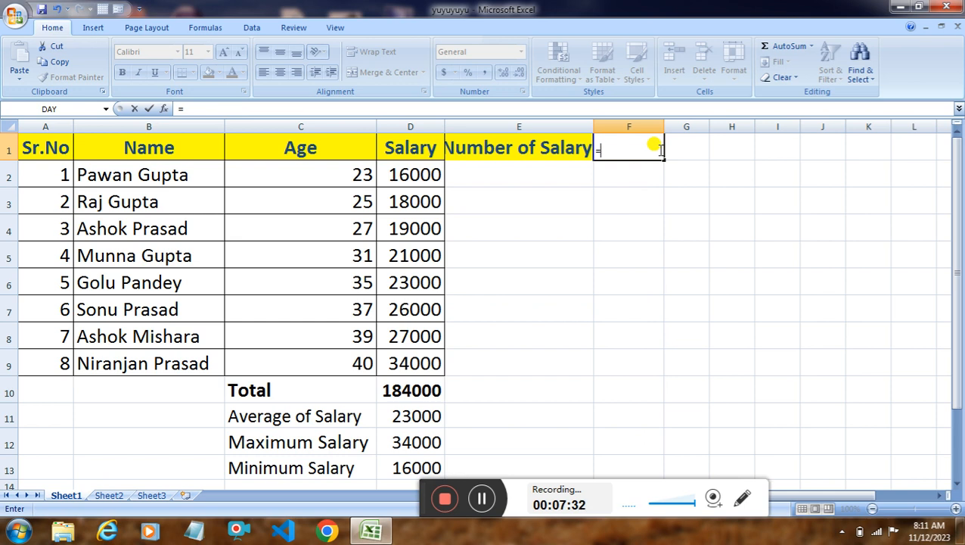
type("count(")
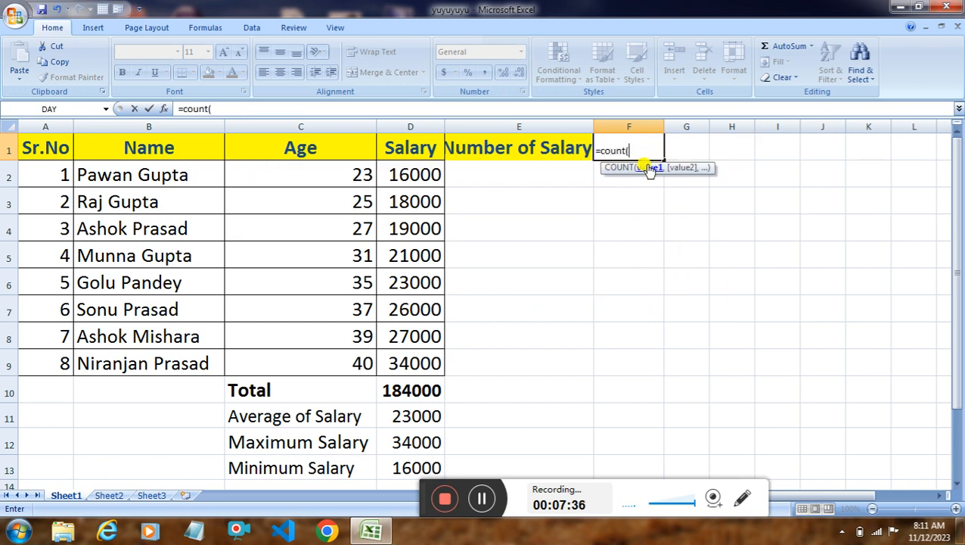
left_click_drag(417, 175, 421, 360)
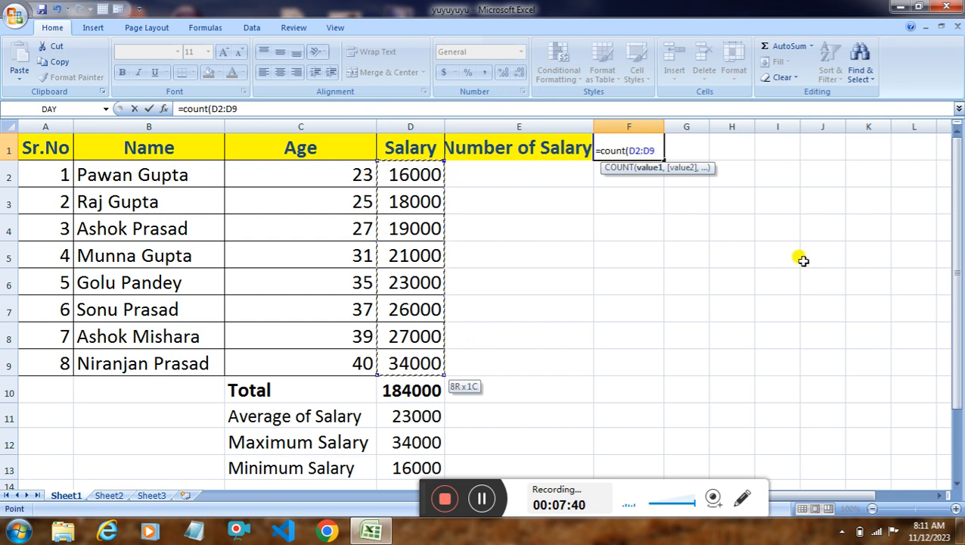
type(")")
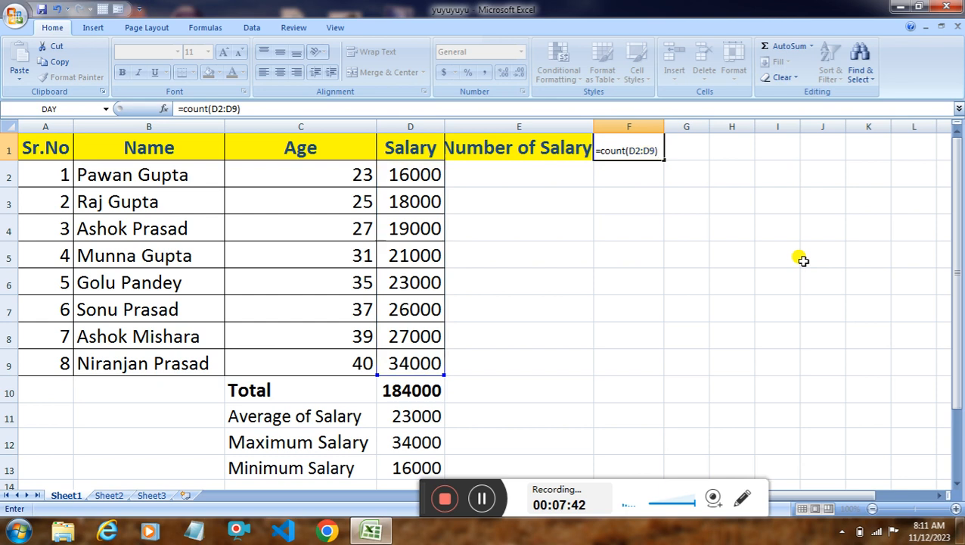
key("Return")
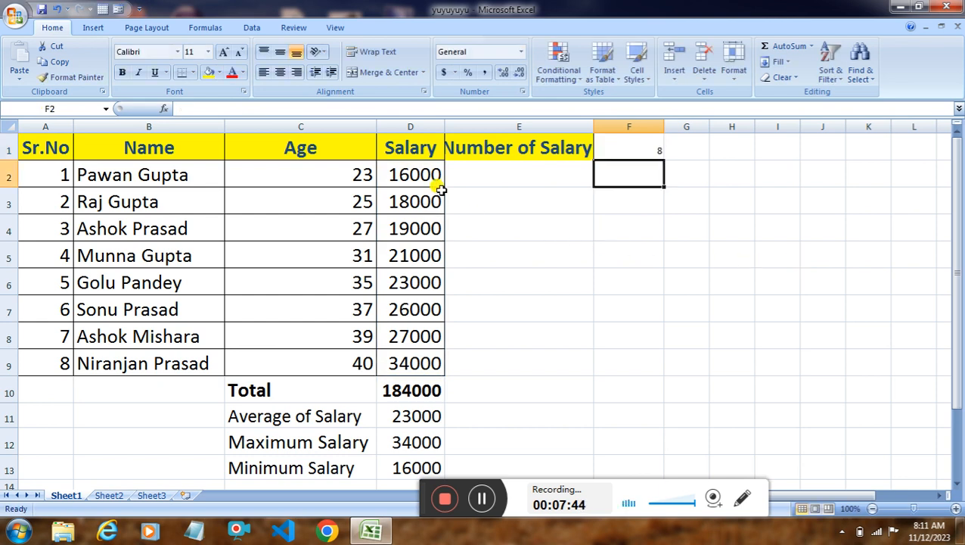
Step: Set the font size of the count result in cell F1 to 20
left_click(649, 150)
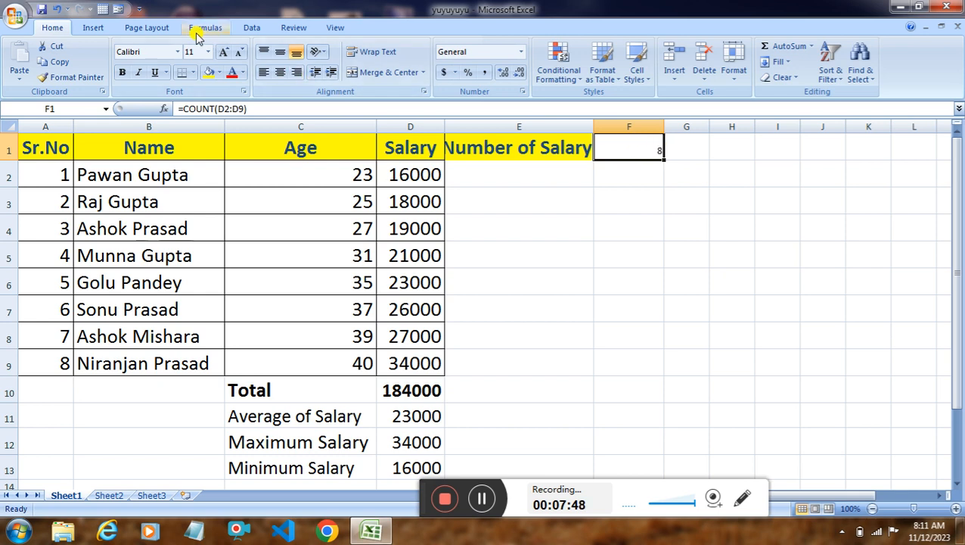
left_click(208, 53)
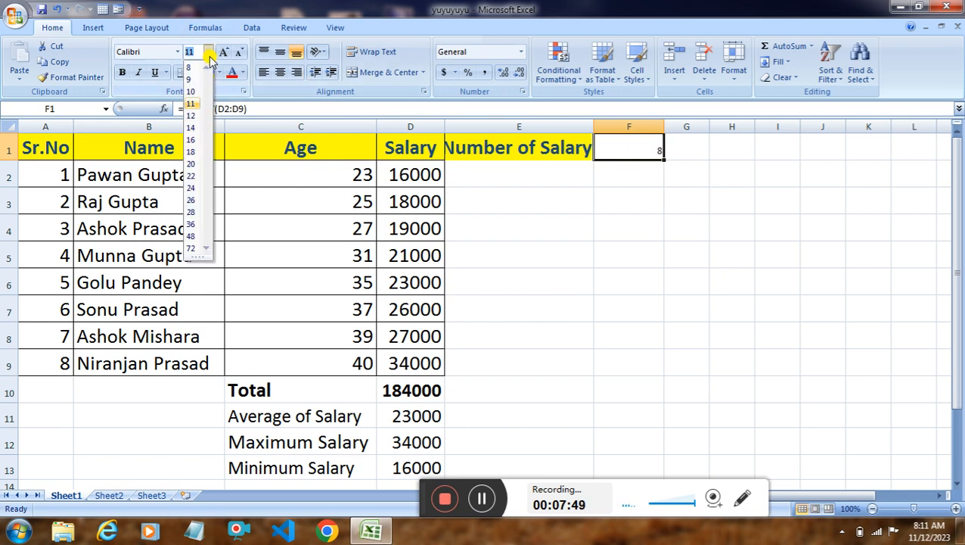
left_click(191, 163)
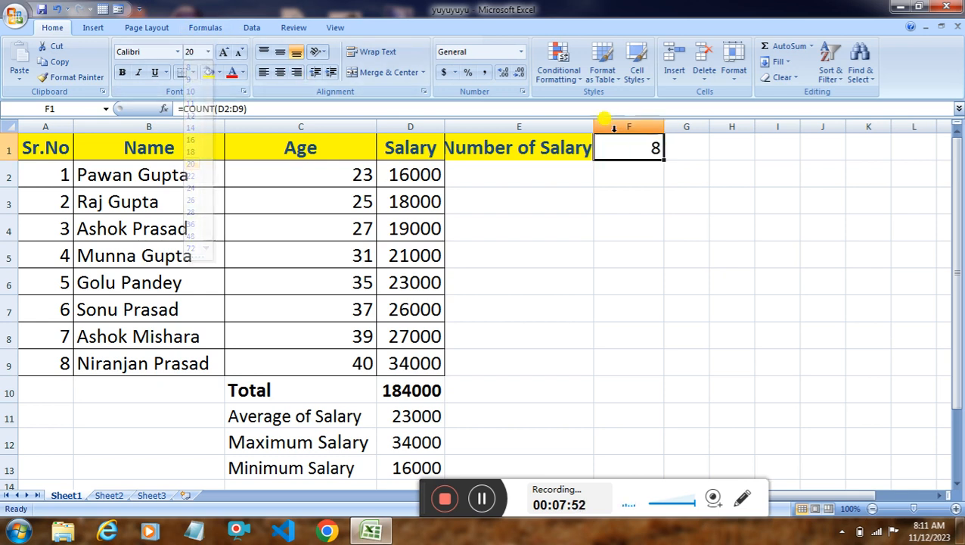
left_click(730, 198)
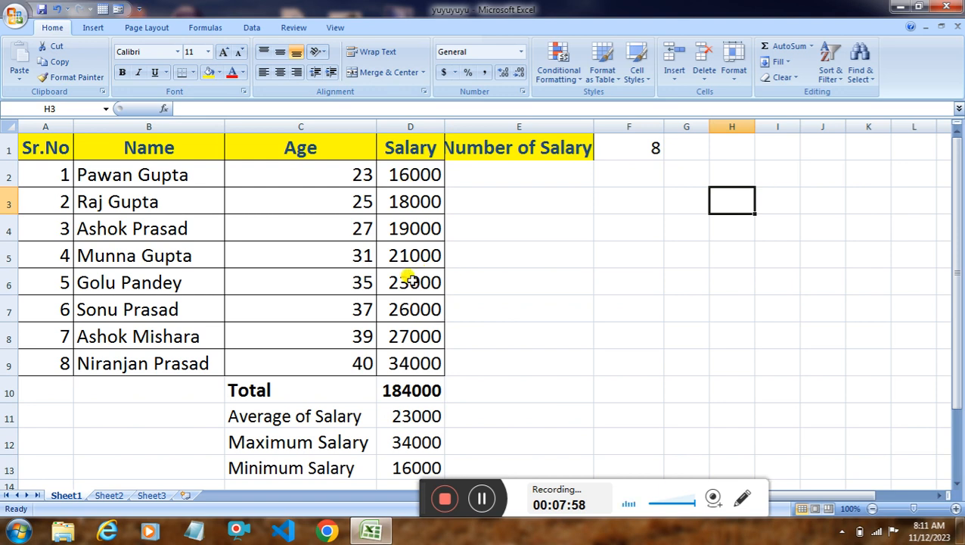
Step: Review the formulas behind the average, maximum and minimum salary in D11 to D13 and the count in F1
left_click(414, 416)
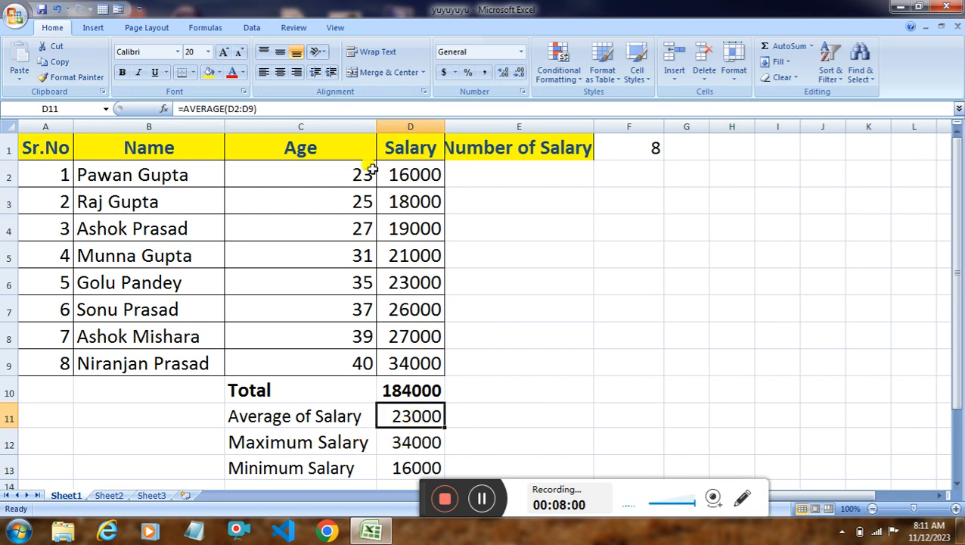
left_click(409, 438)
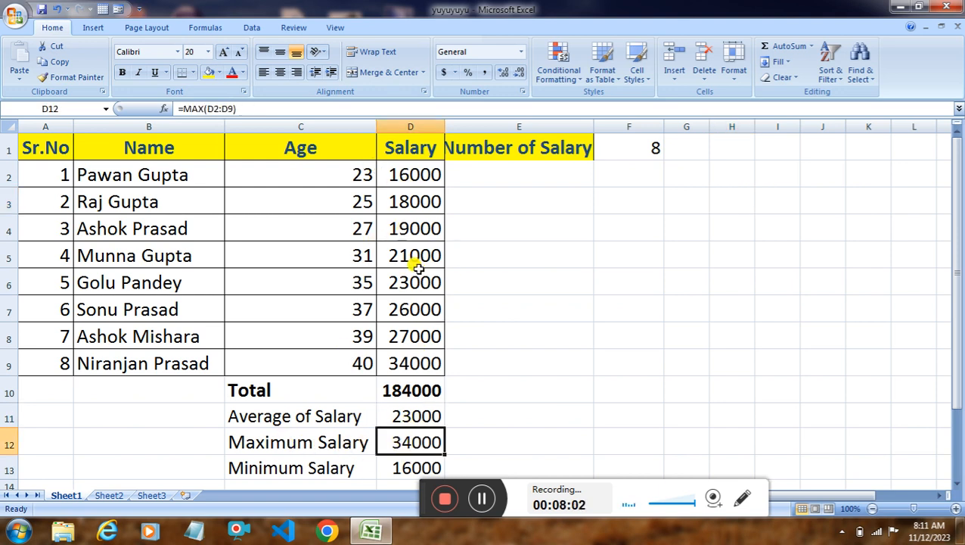
left_click(407, 469)
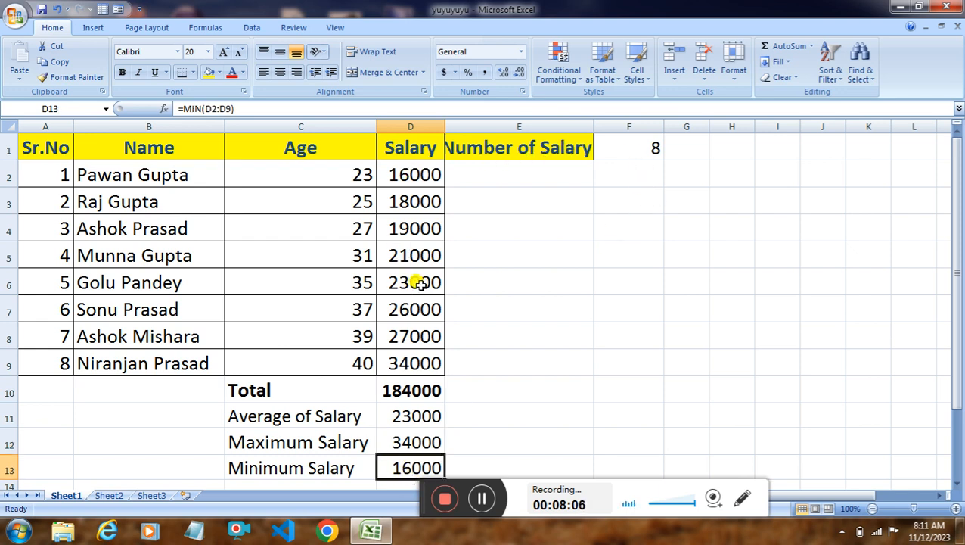
left_click(642, 149)
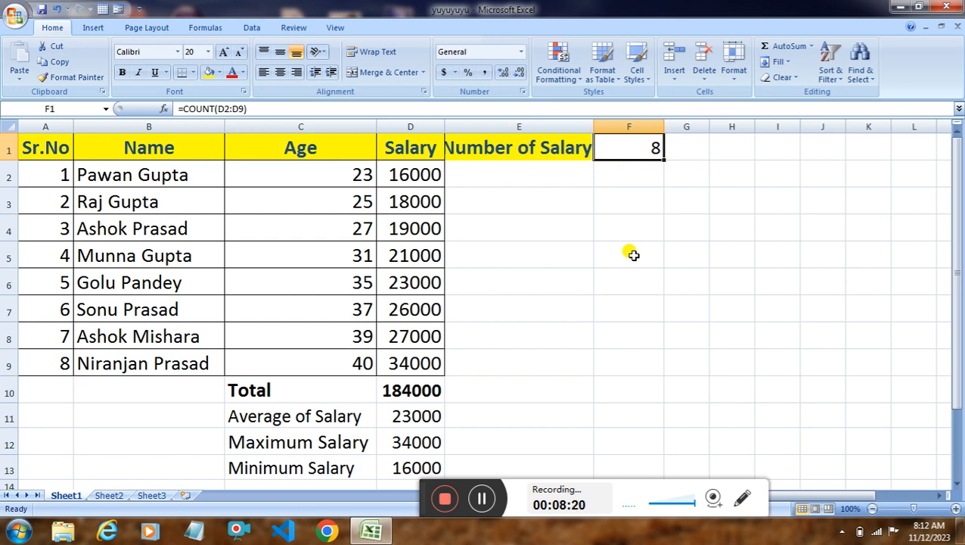
left_click(484, 499)
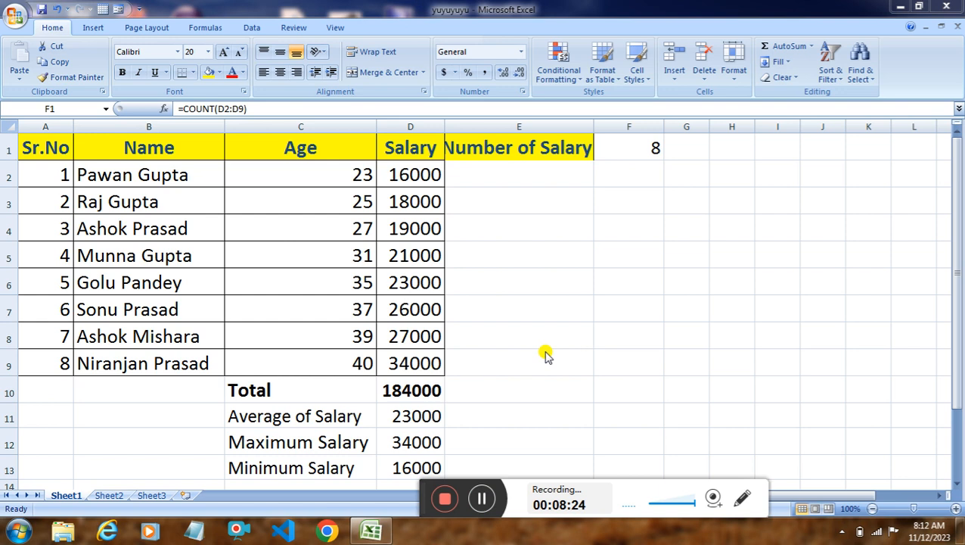